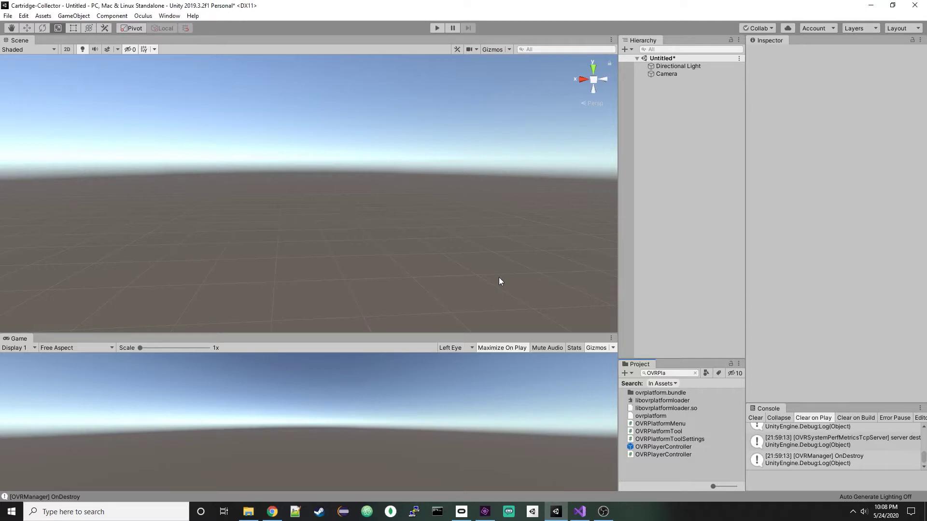
# Step: Search Chrome for 'oculus integration archive' and open the Unity Integration Archive page
pyautogui.click(272, 512)
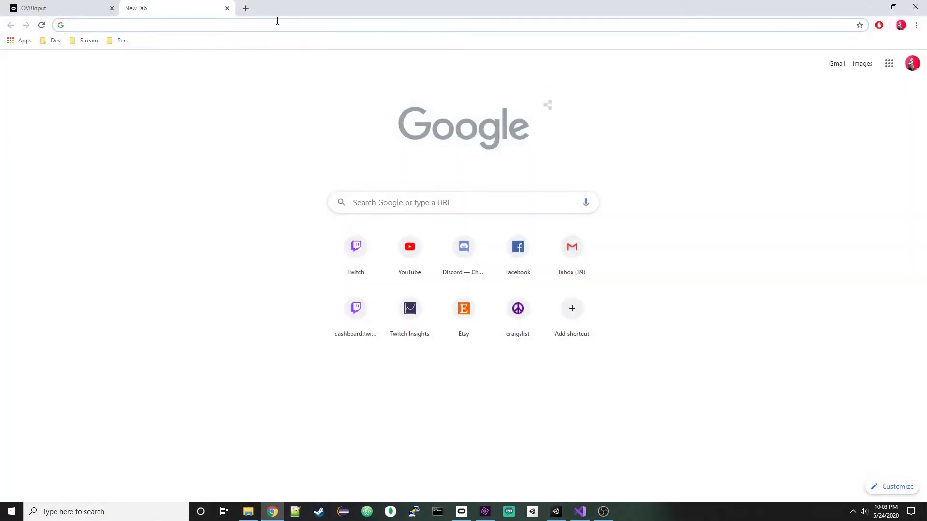
pyautogui.write('ocu')
pyautogui.press('Return')
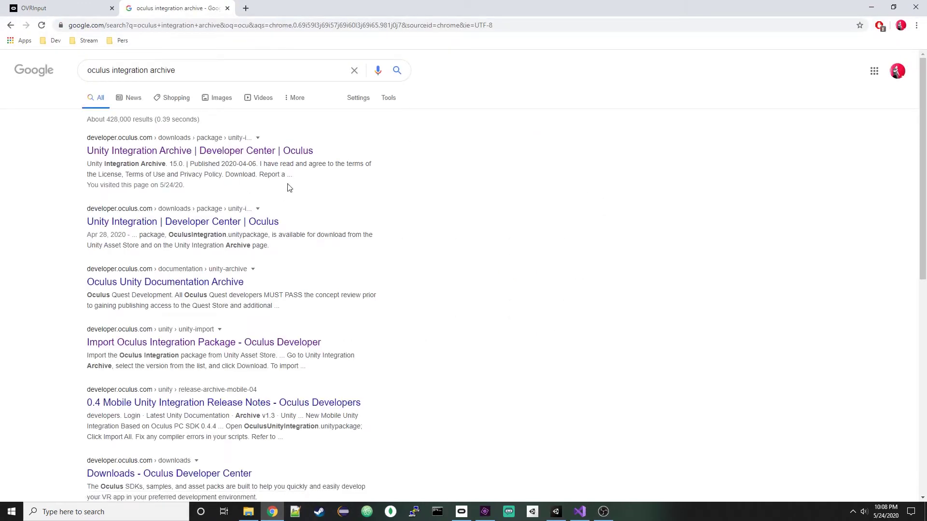
pyautogui.click(260, 151)
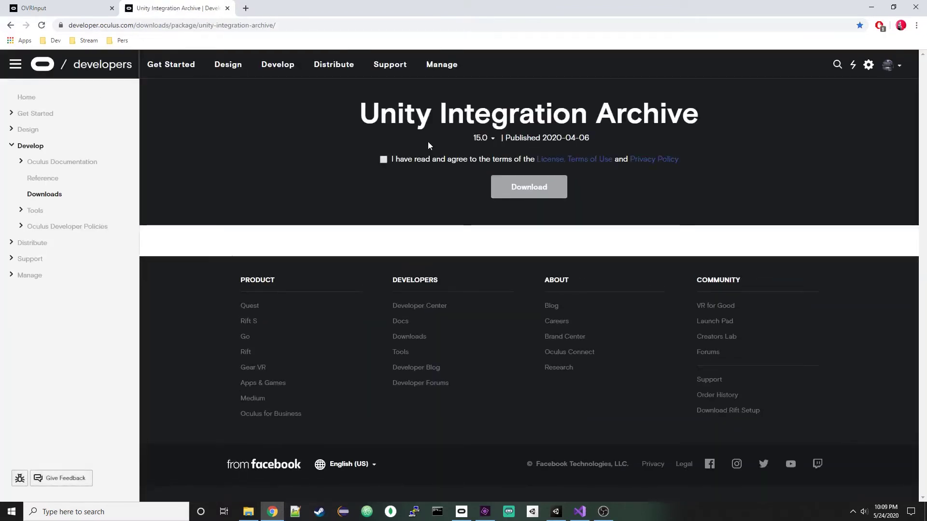
# Step: Select version 1.42.0 and accept the license terms to enable download
pyautogui.click(493, 139)
pyautogui.click(492, 280)
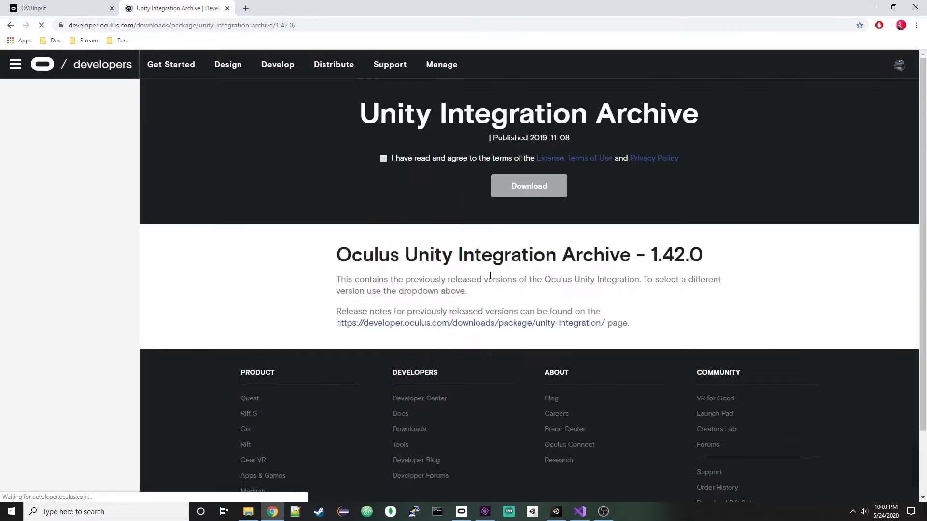
pyautogui.click(383, 160)
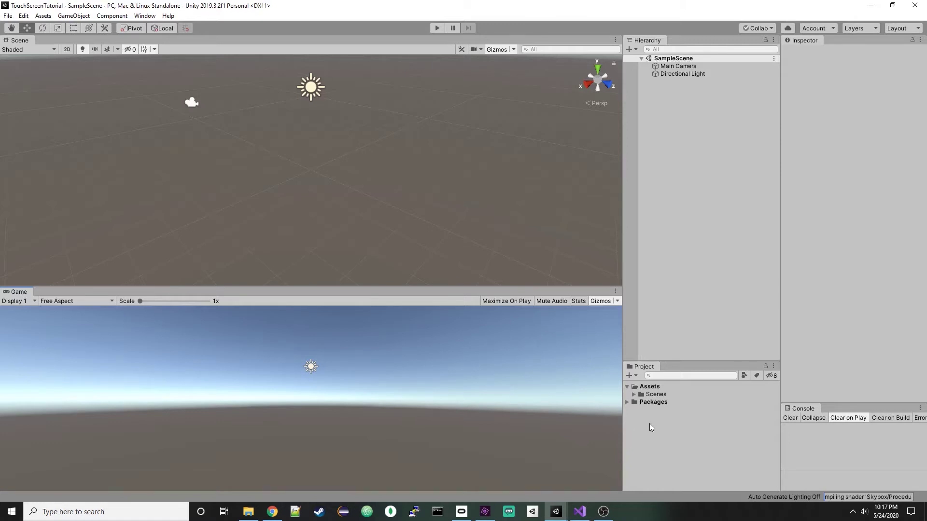
# Step: Import OculusIntegration_1.42.0.unitypackage as a custom package with all its contents
pyautogui.moveTo(666, 360); pyautogui.dragTo(666, 301)
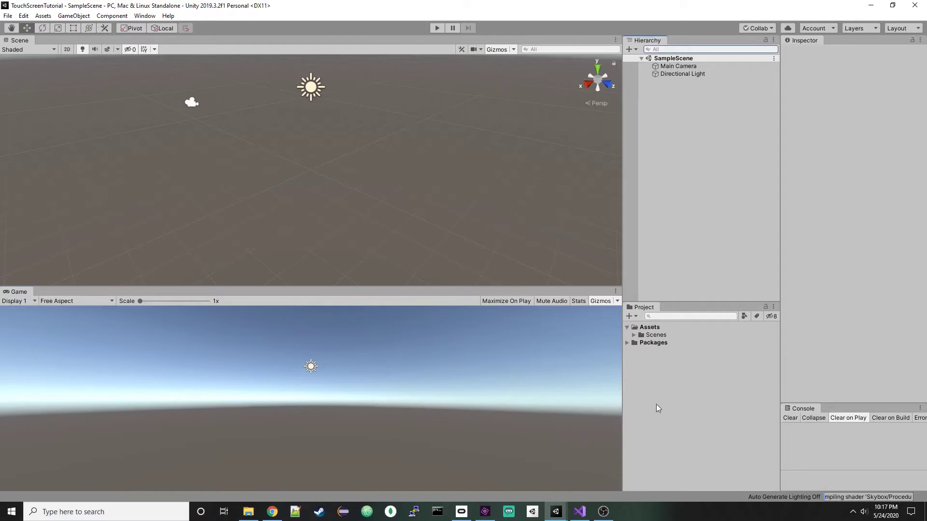
pyautogui.rightClick(685, 389)
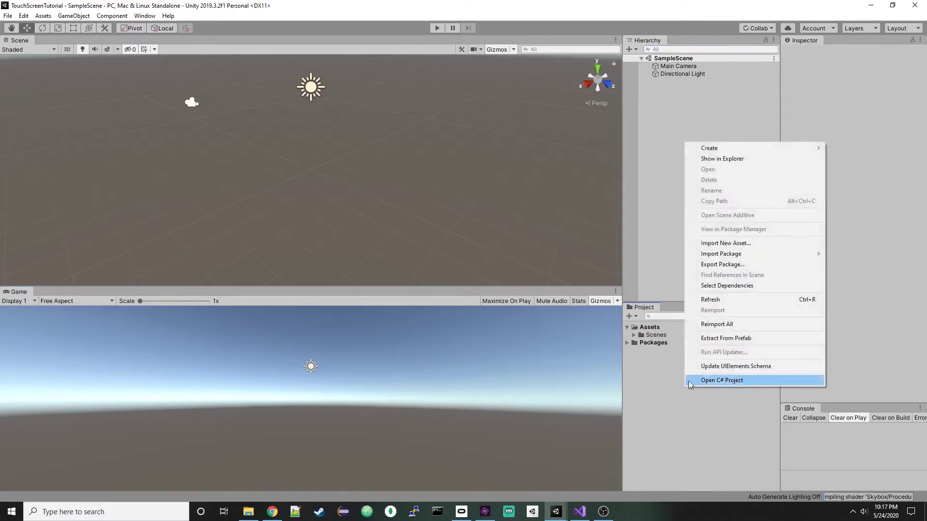
pyautogui.moveTo(757, 254)
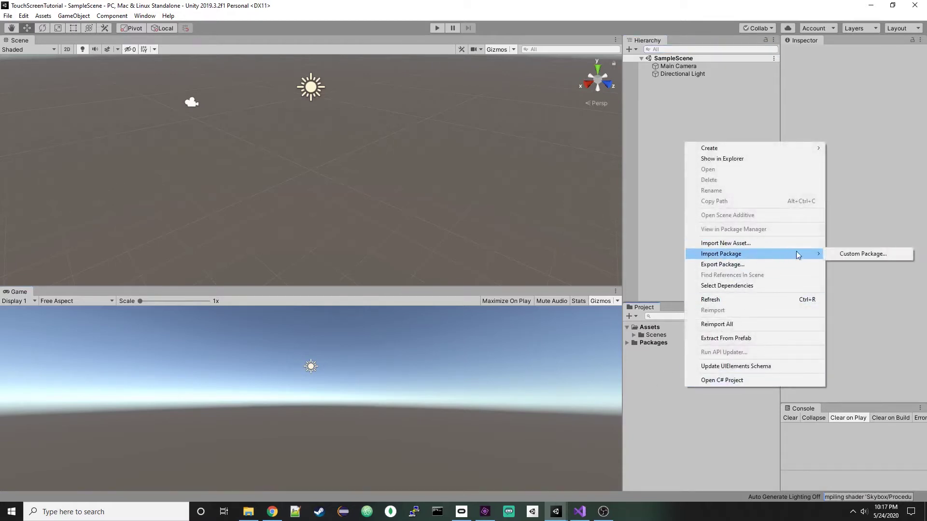
pyautogui.click(838, 254)
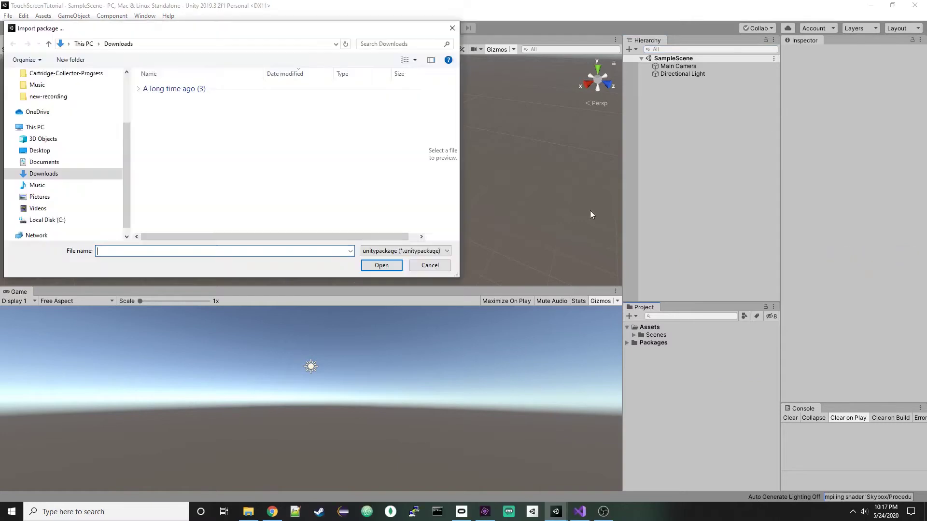
pyautogui.click(183, 128)
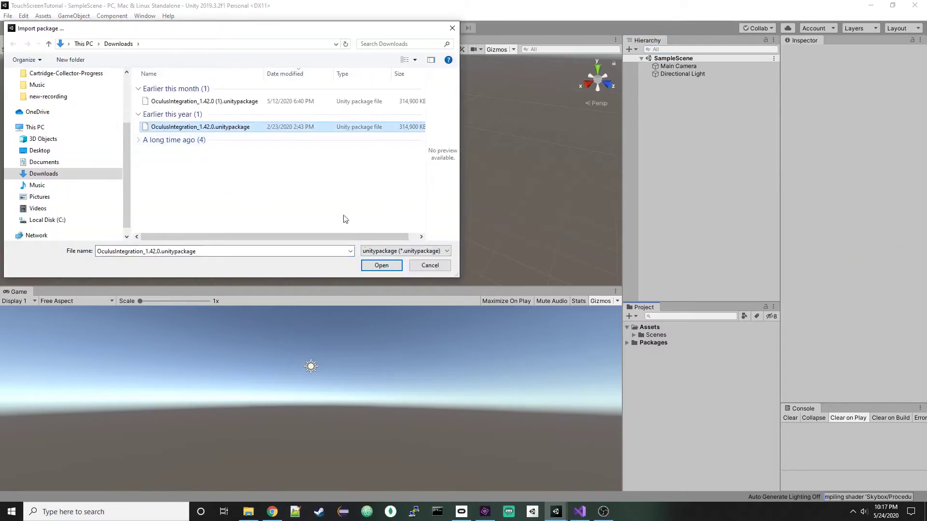
pyautogui.click(382, 265)
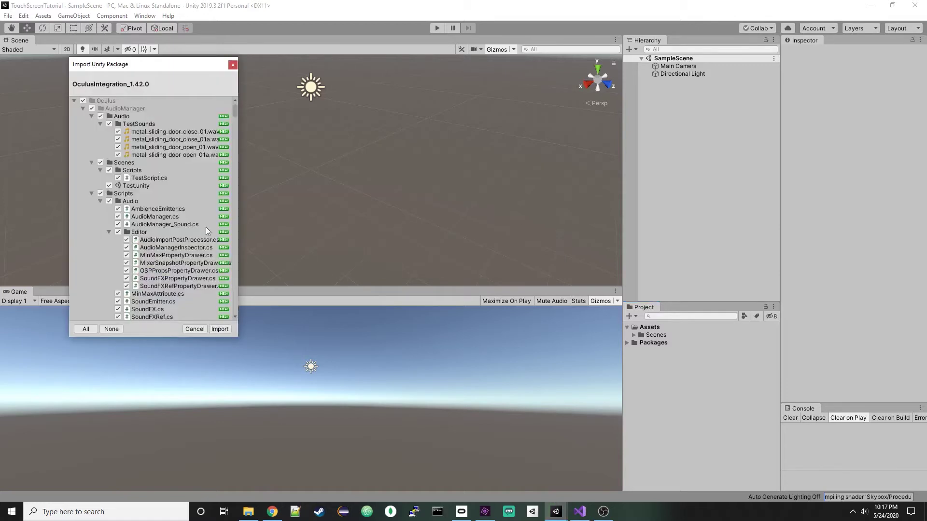
pyautogui.click(223, 330)
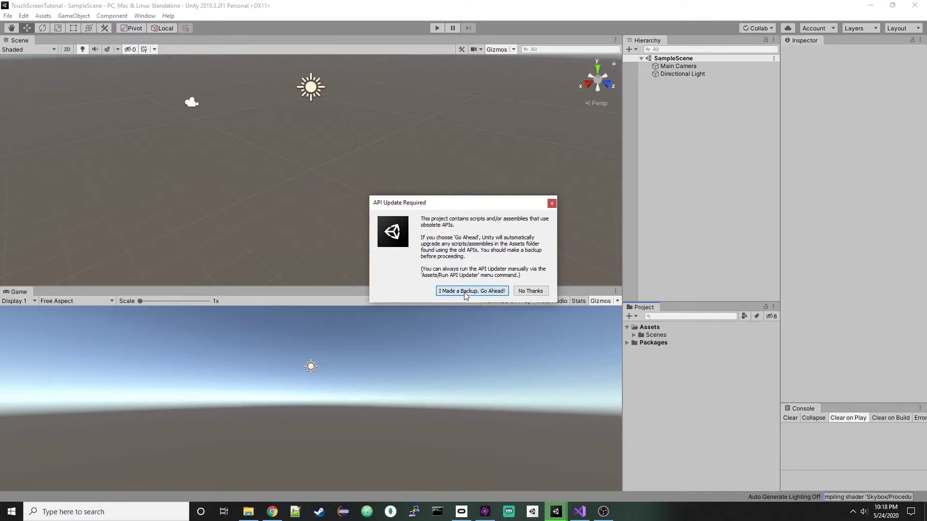
# Step: Approve the API update, update OVRPlugin and the spatializer with restarts, and expand the Oculus folder
pyautogui.click(466, 291)
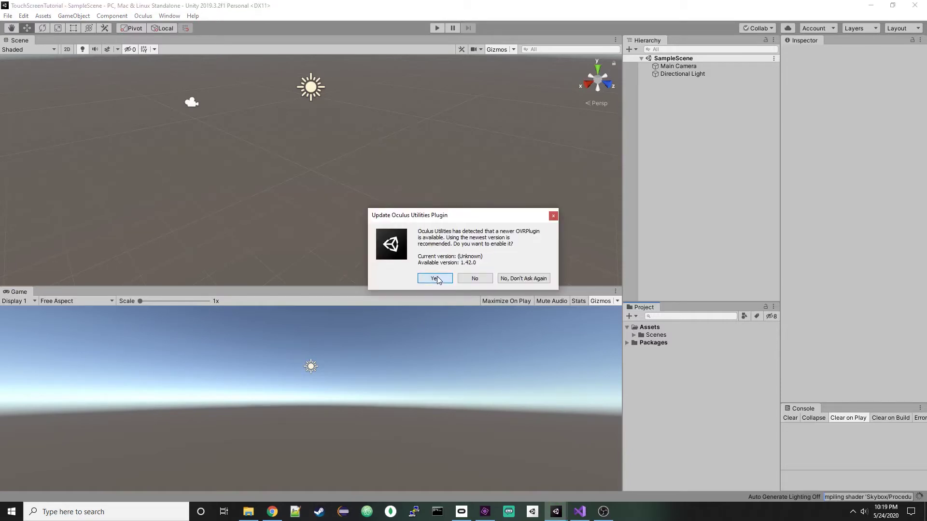
pyautogui.click(435, 279)
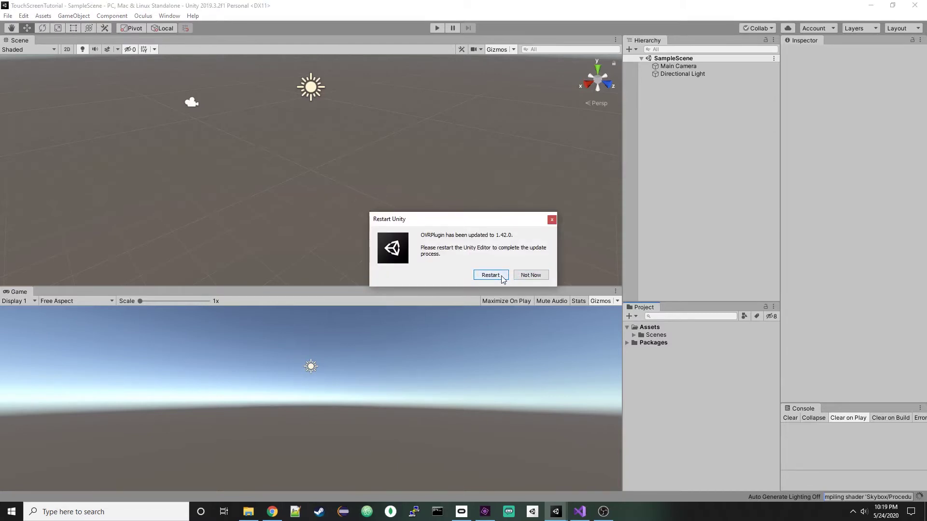
pyautogui.click(501, 277)
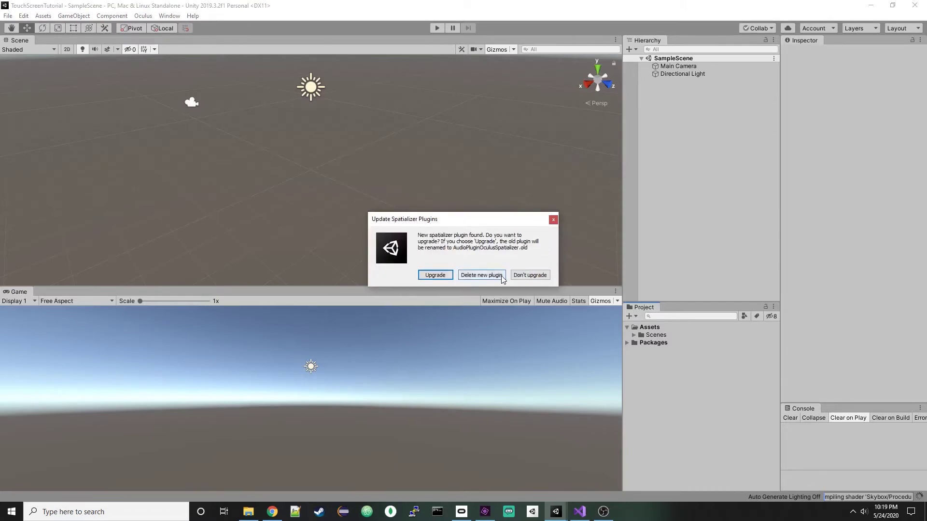
pyautogui.click(435, 275)
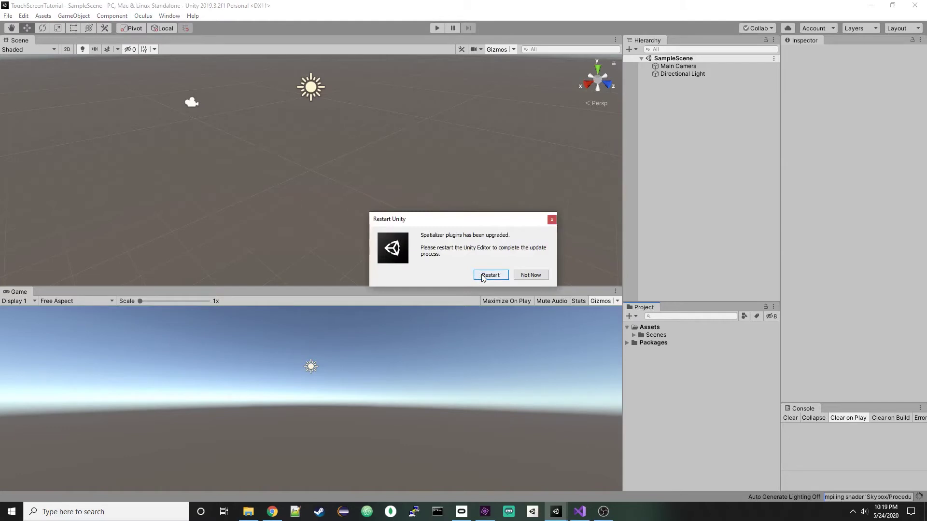
pyautogui.click(481, 276)
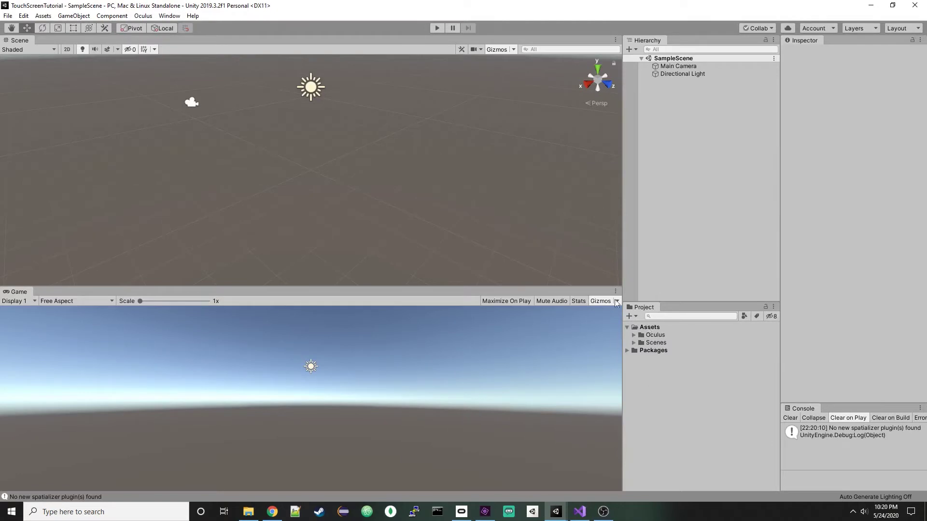
pyautogui.click(634, 335)
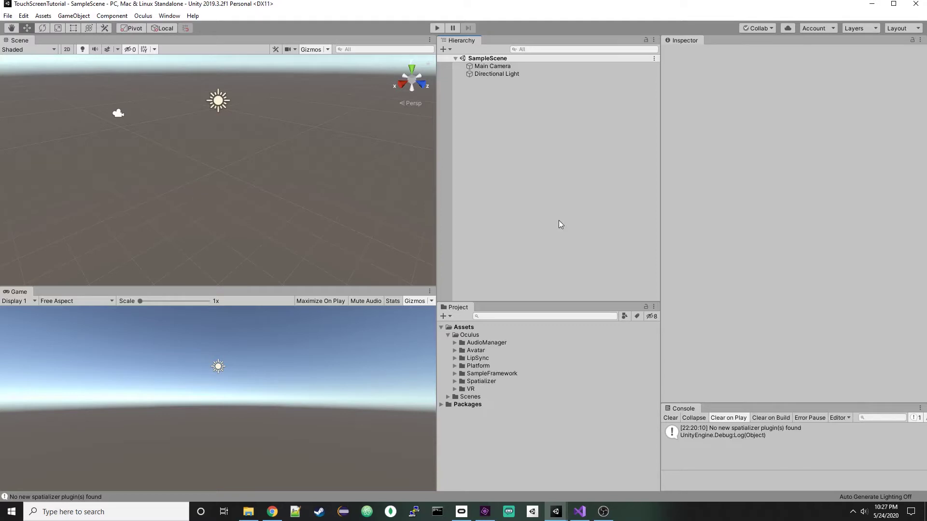
# Step: Tick Virtual Reality Supported under XR Settings in the Player project settings
pyautogui.click(24, 16)
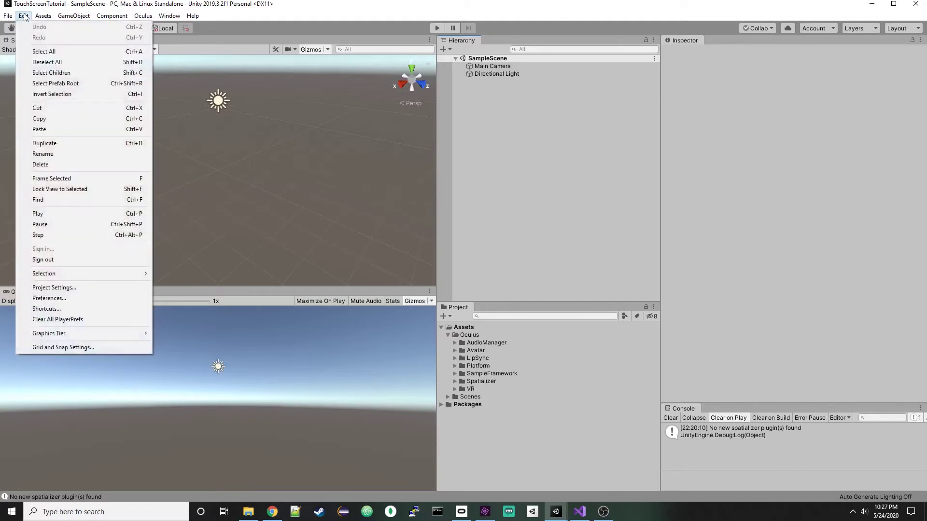
pyautogui.click(124, 287)
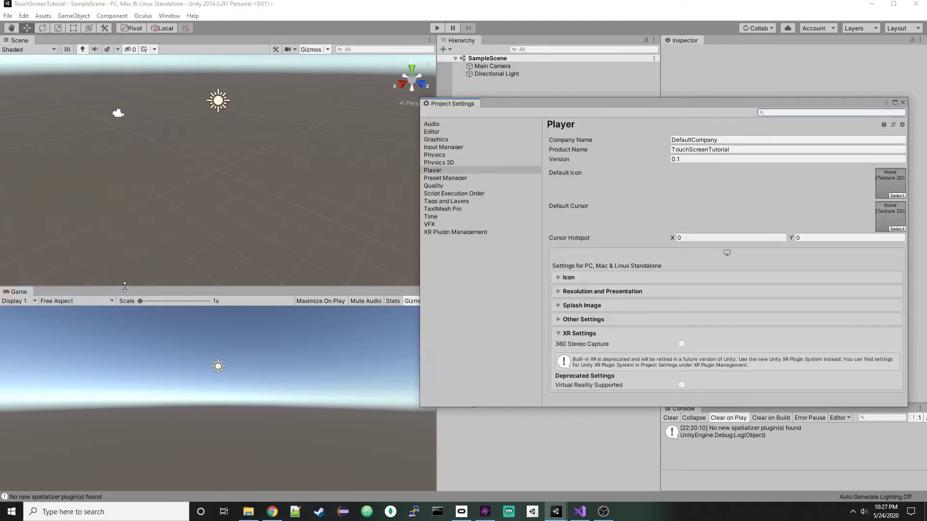
pyautogui.click(448, 173)
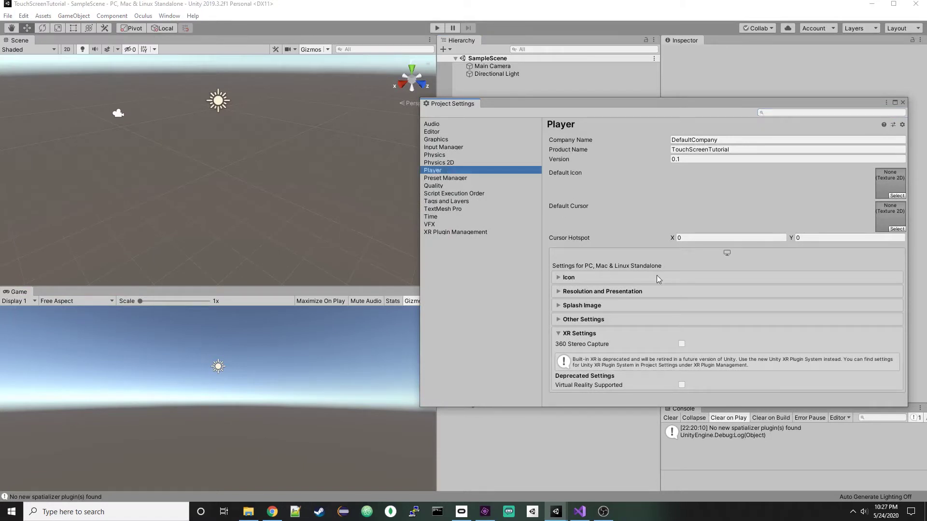
pyautogui.click(681, 386)
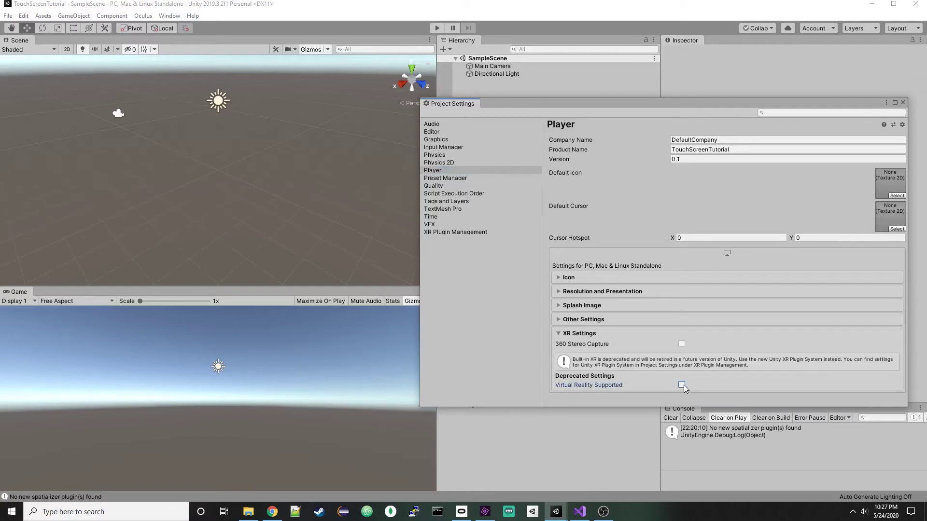
pyautogui.click(682, 385)
pyautogui.scroll(-3, 724, 384)
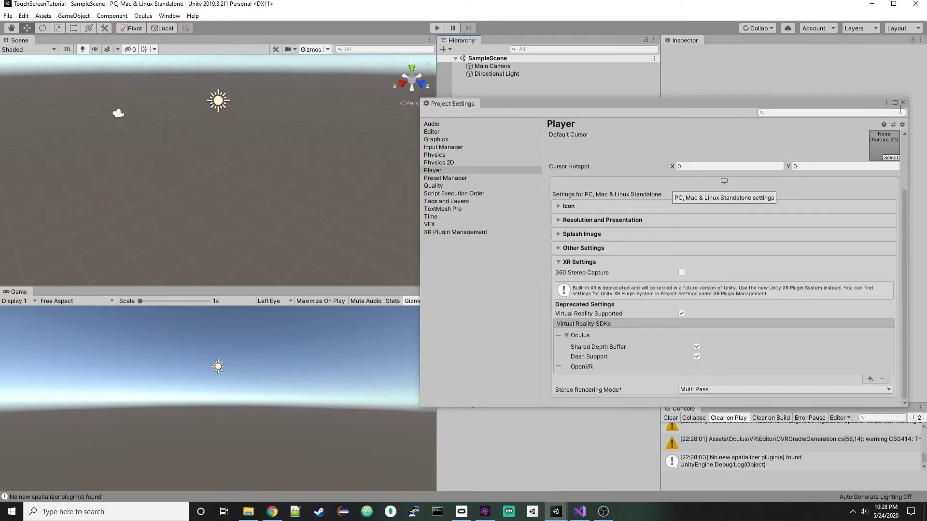
pyautogui.click(902, 103)
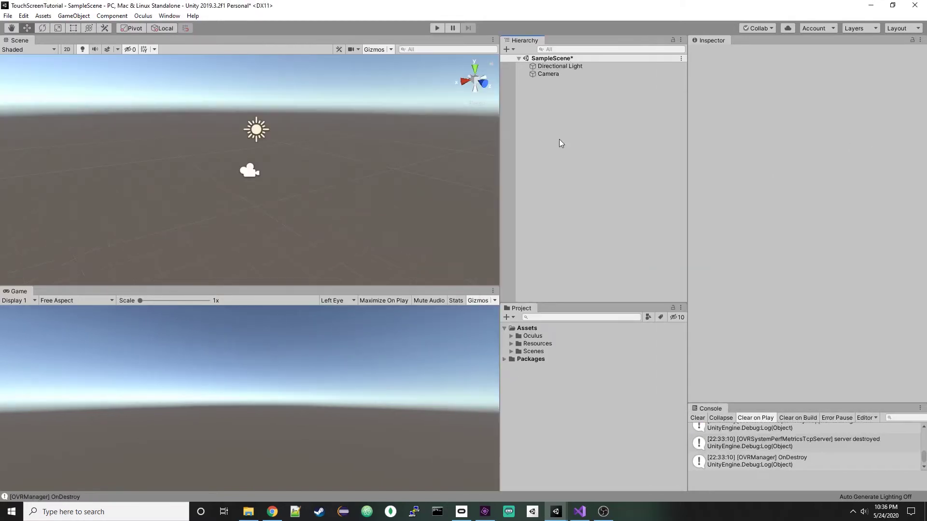
# Step: Delete the default Camera and drag the OVRPlayerController prefab, found by searching 'OvrPla', into the scene
pyautogui.click(547, 74)
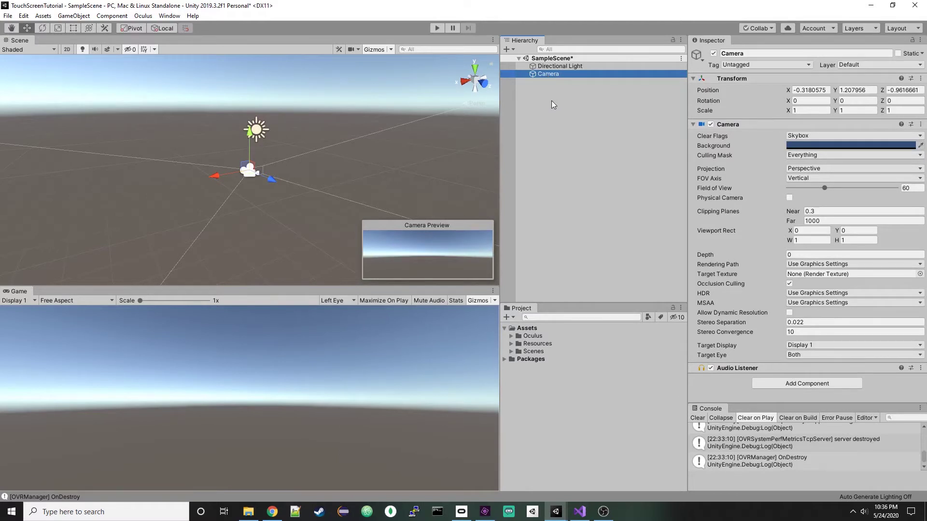
pyautogui.press('Delete')
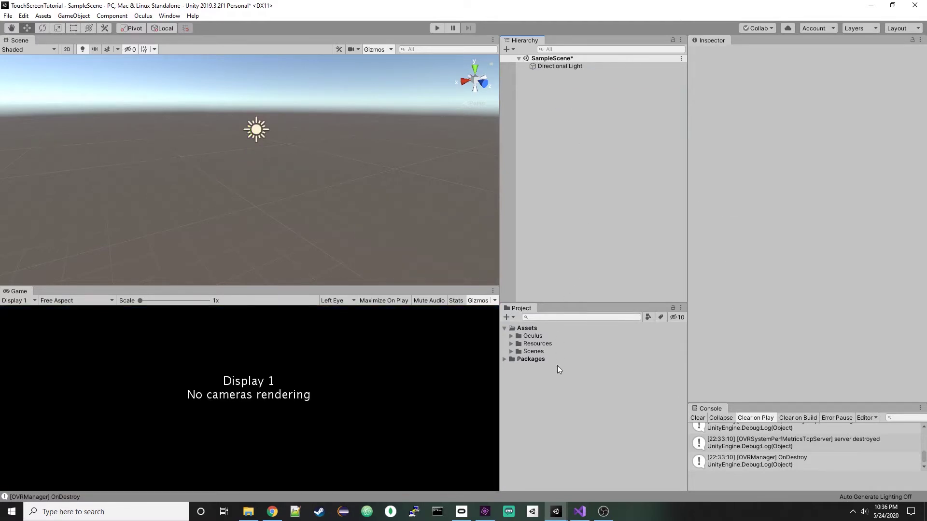
pyautogui.click(542, 316)
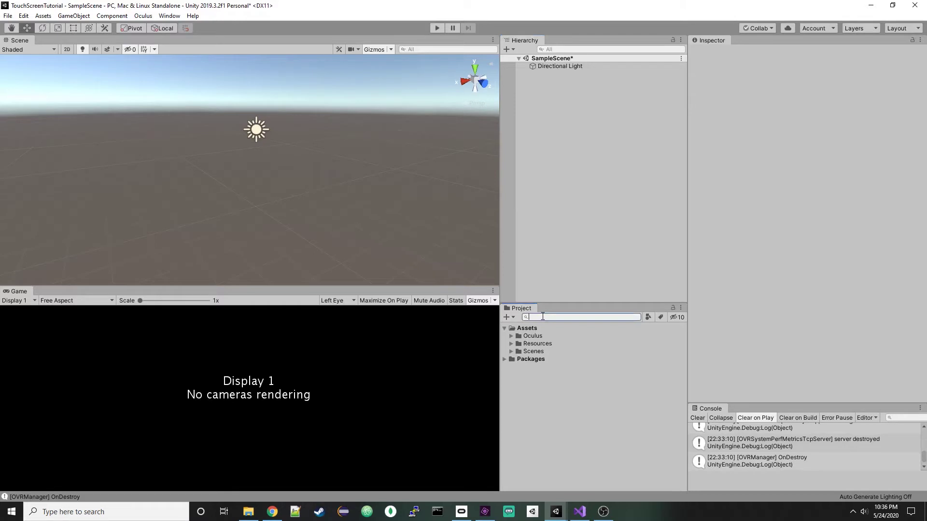
pyautogui.write('OvrPla')
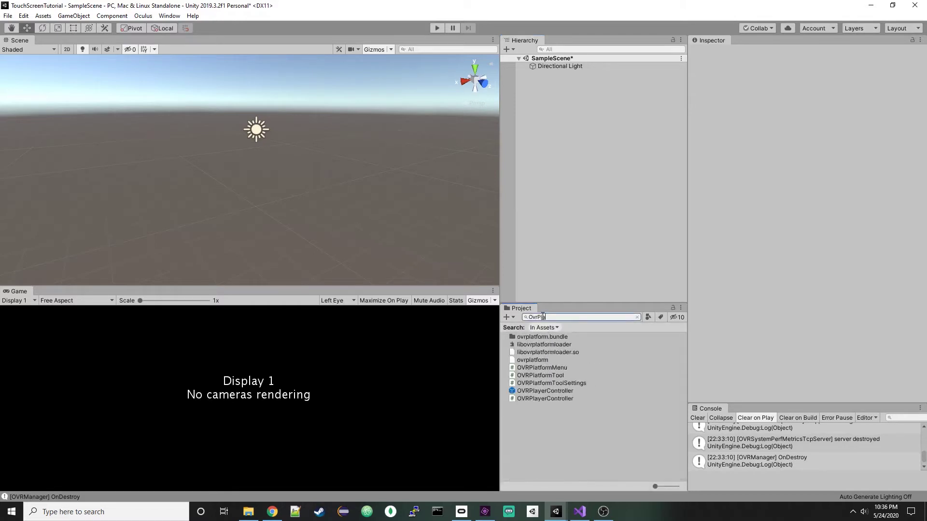
pyautogui.click(547, 390)
pyautogui.moveTo(546, 389); pyautogui.dragTo(566, 106)
pyautogui.moveTo(496, 188); pyautogui.dragTo(513, 162, button='middle')
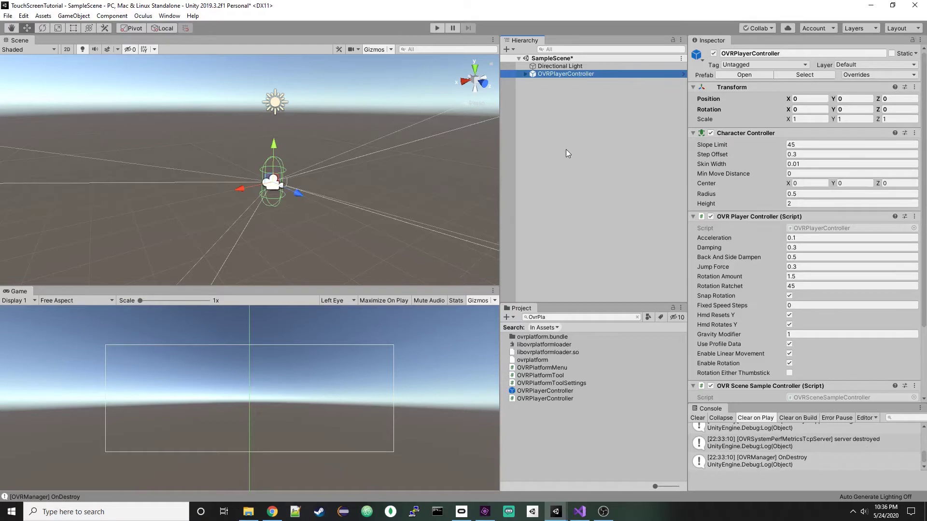
# Step: Add a 3D Plane as the floor and raise the OVRPlayerController to Y 1.85
pyautogui.rightClick(552, 128)
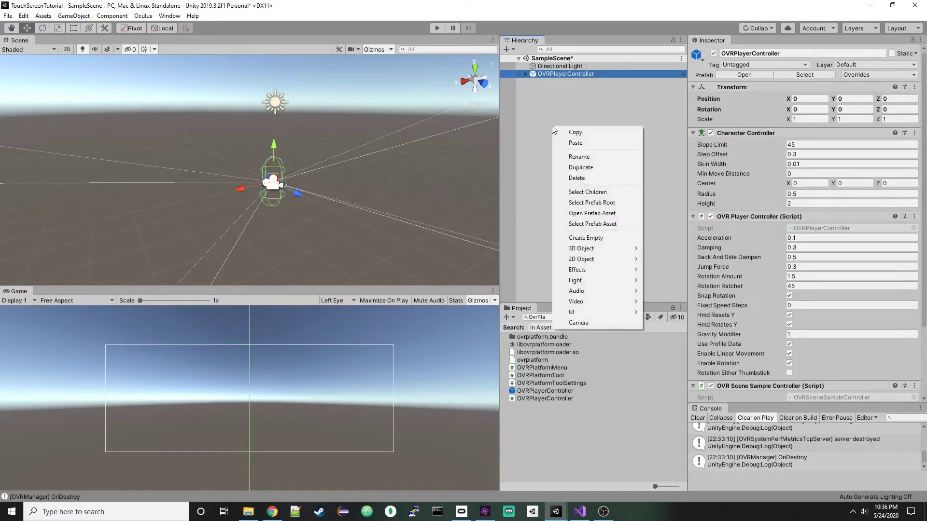
pyautogui.moveTo(607, 250)
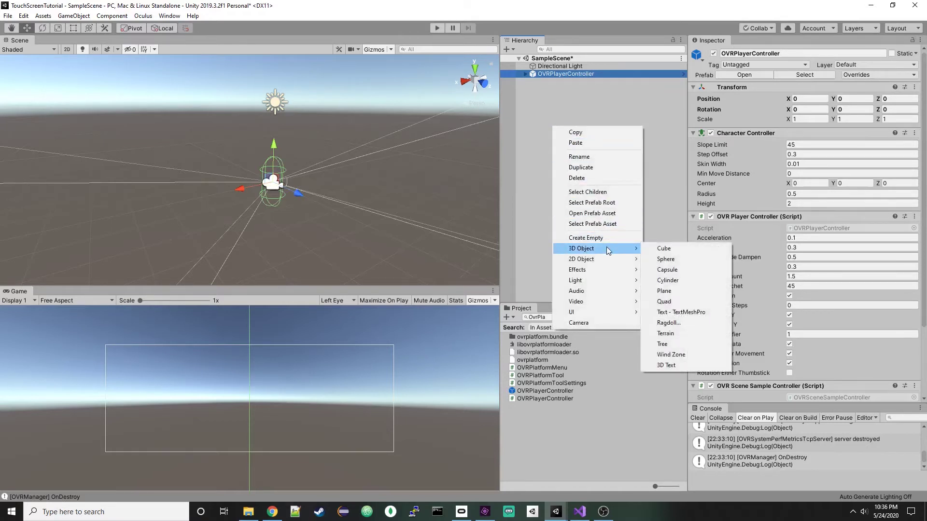
pyautogui.click(680, 290)
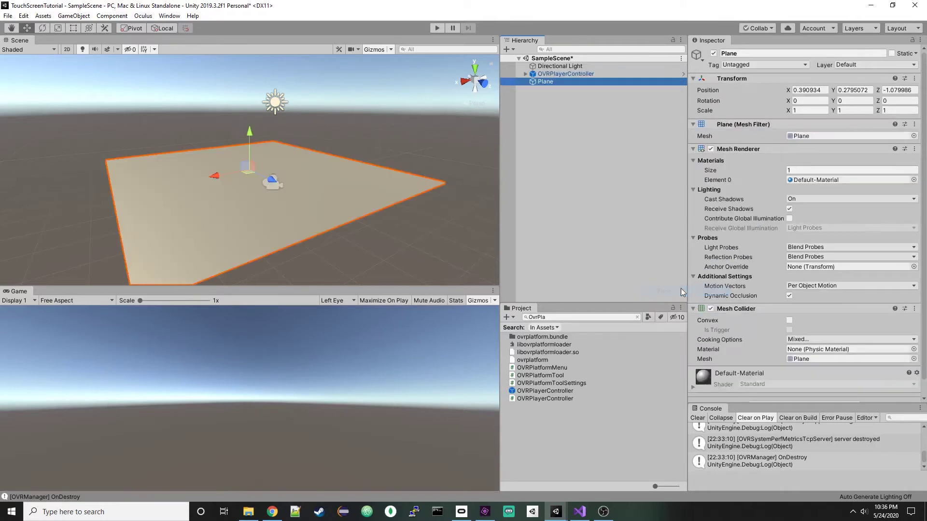
pyautogui.click(585, 73)
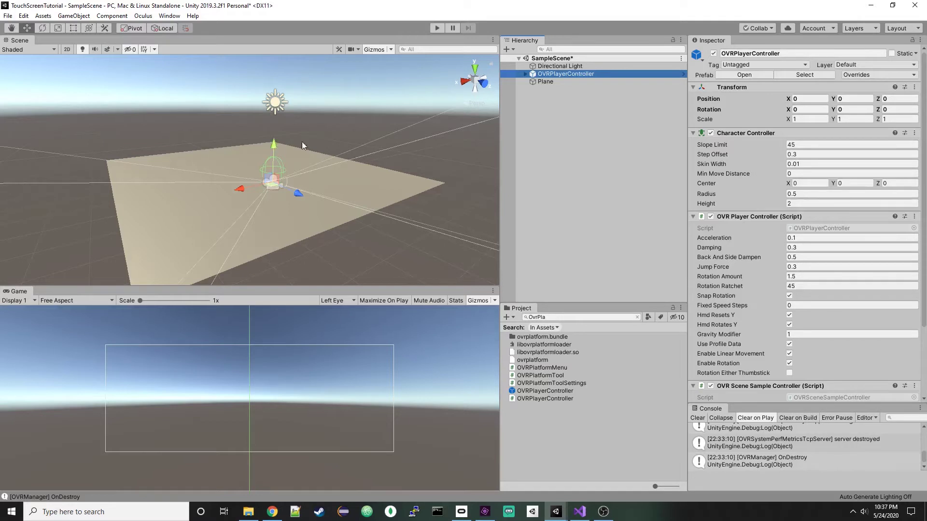
pyautogui.moveTo(274, 144); pyautogui.dragTo(279, 109)
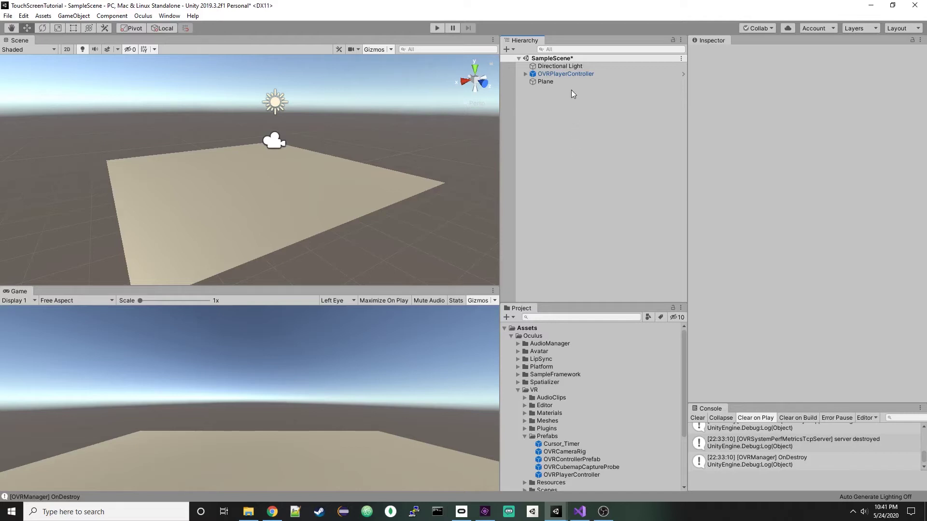
# Step: Give OVRPlayerController a Character Camera Constraint using OVRCameraRig as Camera Rig, then play-test the scene
pyautogui.click(569, 74)
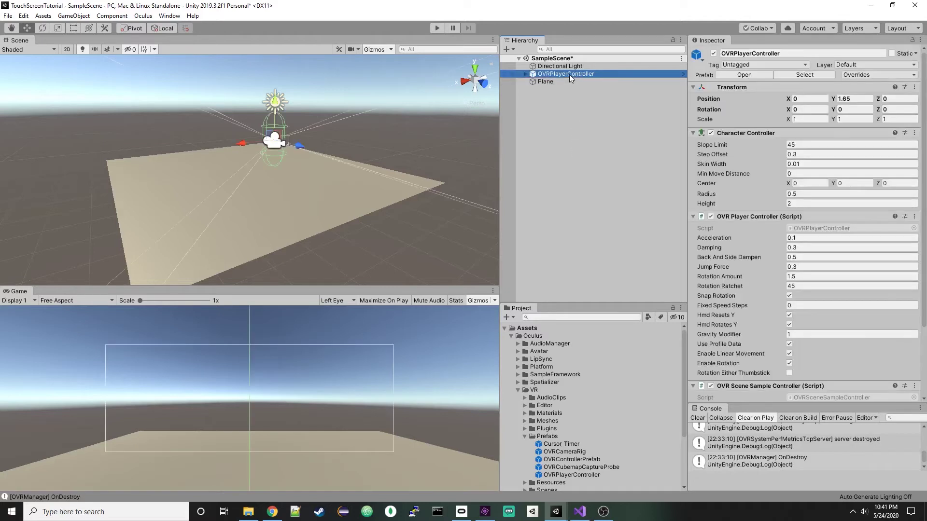
pyautogui.scroll(-5, 729, 309)
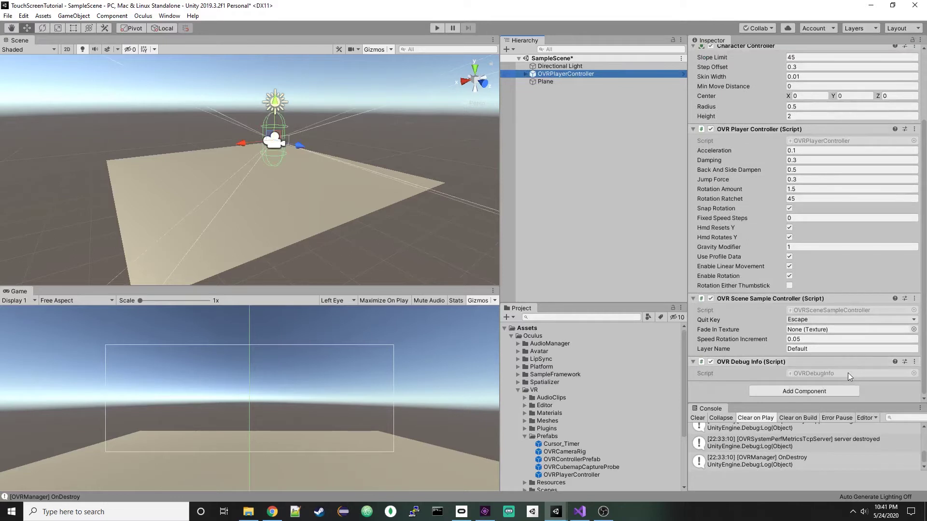
pyautogui.click(799, 392)
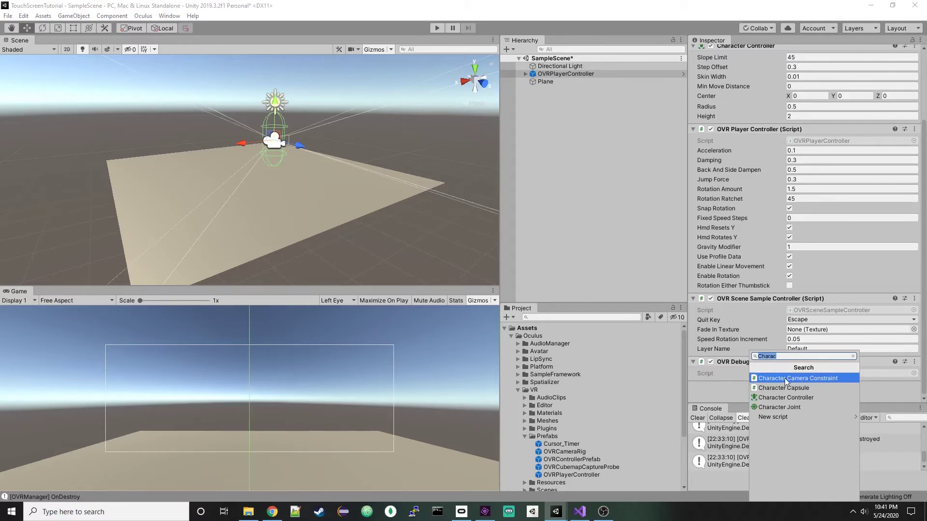
pyautogui.click(786, 379)
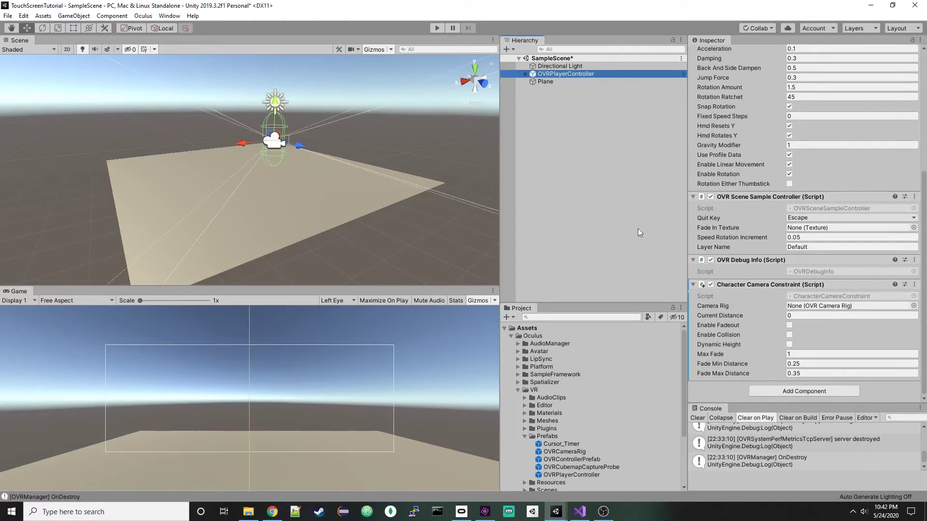
pyautogui.click(525, 74)
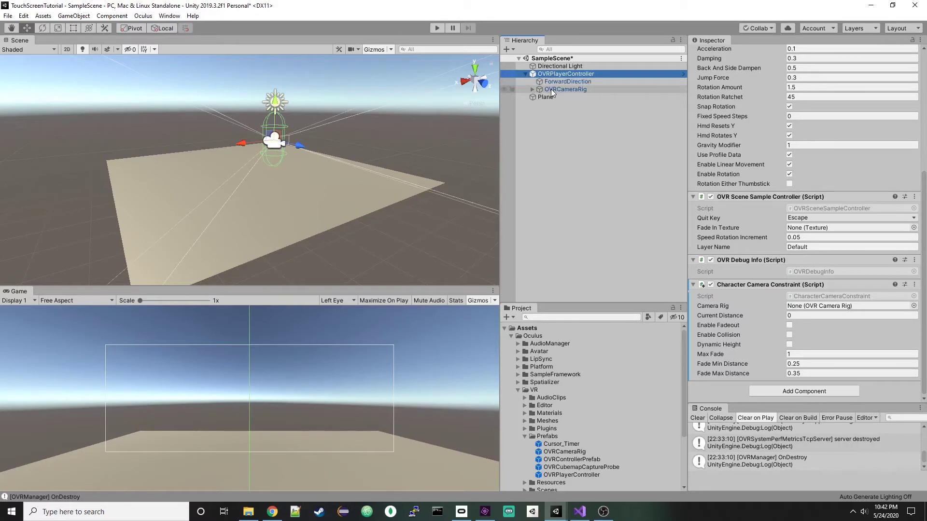
pyautogui.moveTo(552, 88); pyautogui.dragTo(803, 310)
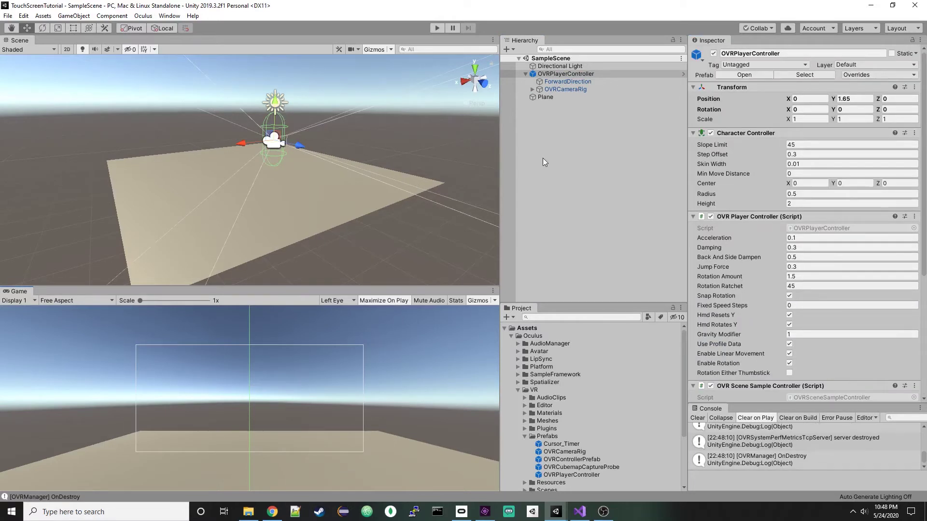
pyautogui.click(436, 27)
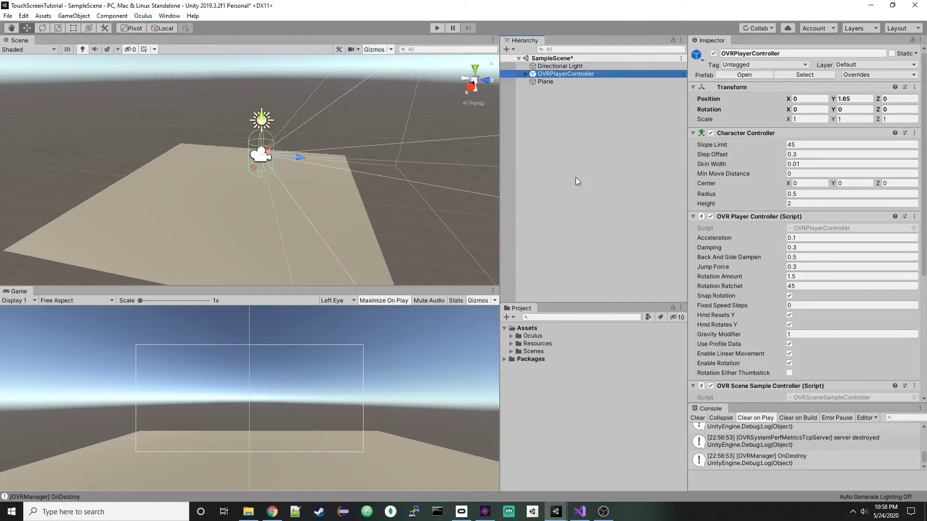
# Step: Search 'Custom' and drag CustomHandLeft onto LeftHandAnchor and CustomHandRight onto RightHandAnchor
pyautogui.click(564, 317)
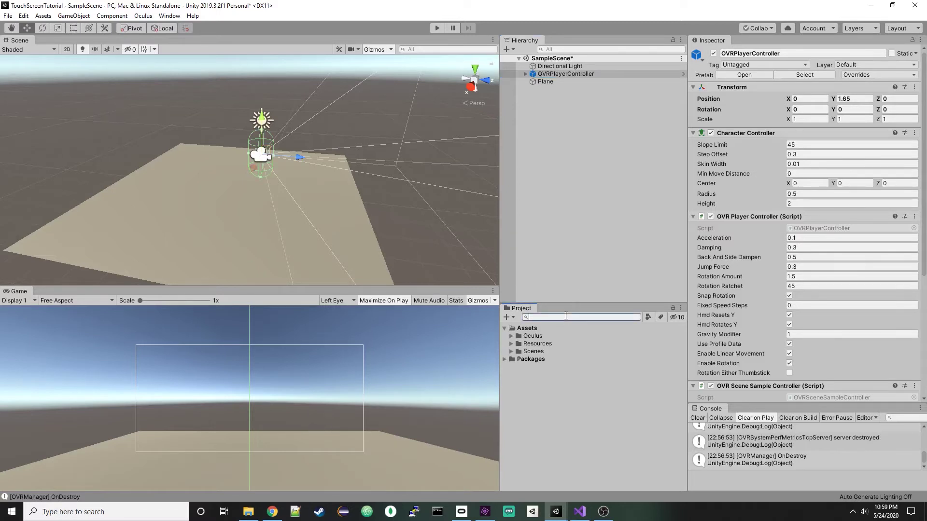
pyautogui.write('Custom')
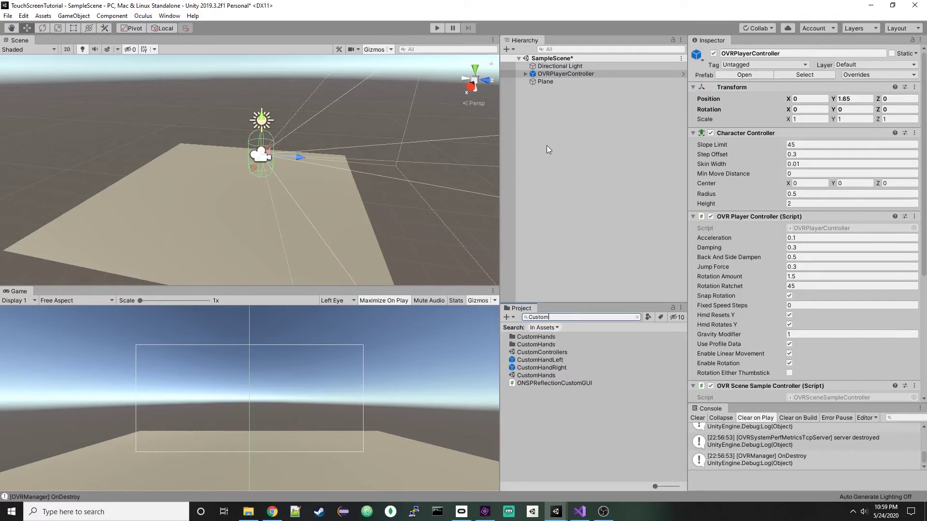
pyautogui.click(525, 74)
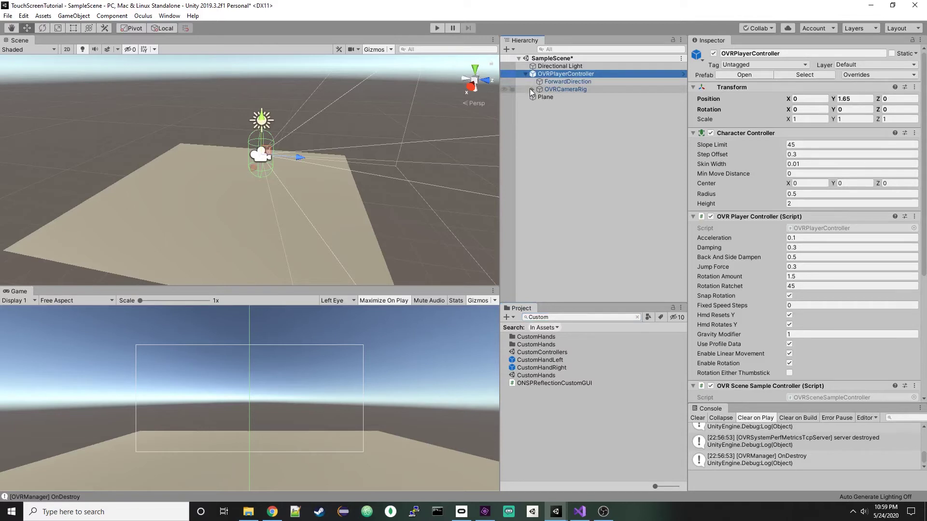
pyautogui.click(532, 89)
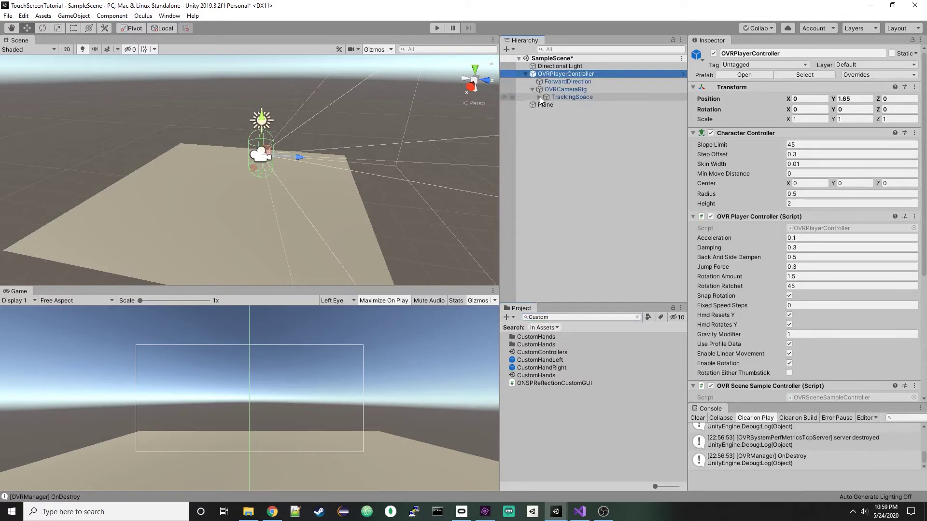
pyautogui.click(539, 97)
pyautogui.click(546, 136)
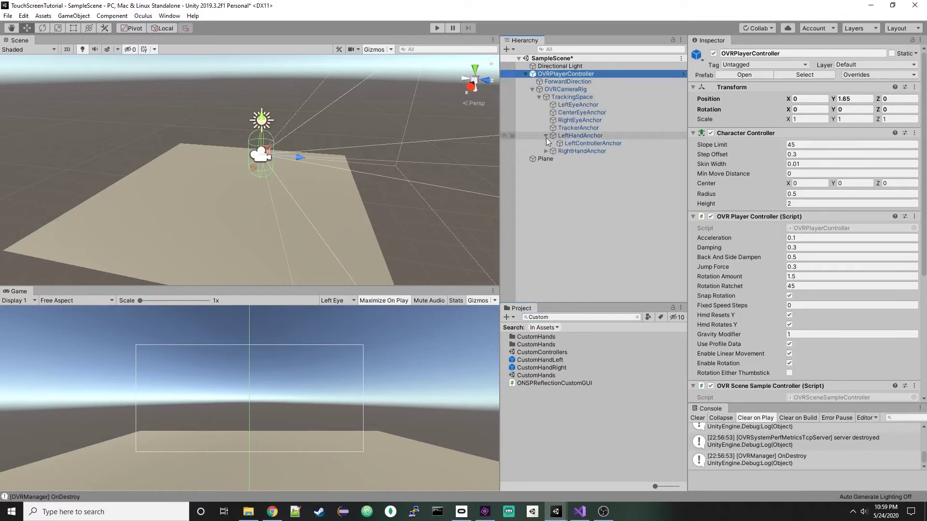
pyautogui.click(546, 151)
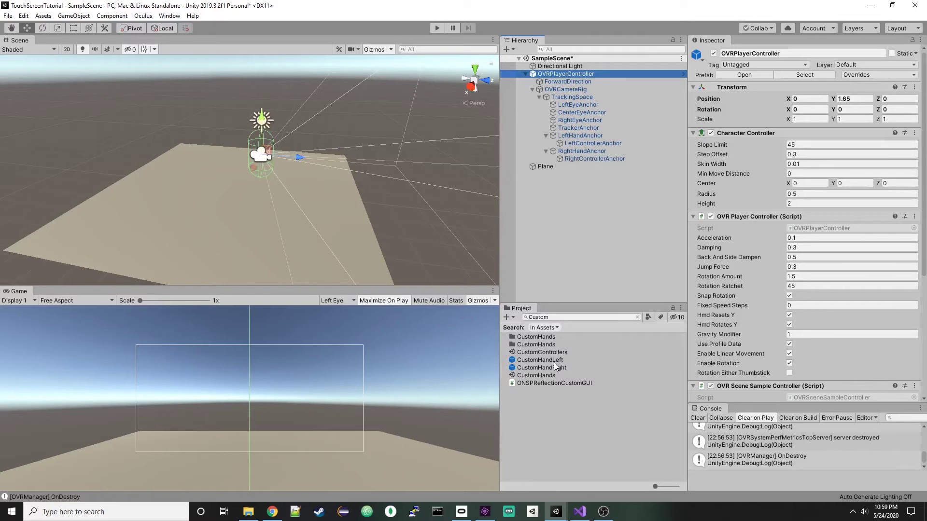
pyautogui.moveTo(554, 363); pyautogui.dragTo(576, 141)
pyautogui.moveTo(544, 370); pyautogui.dragTo(577, 163)
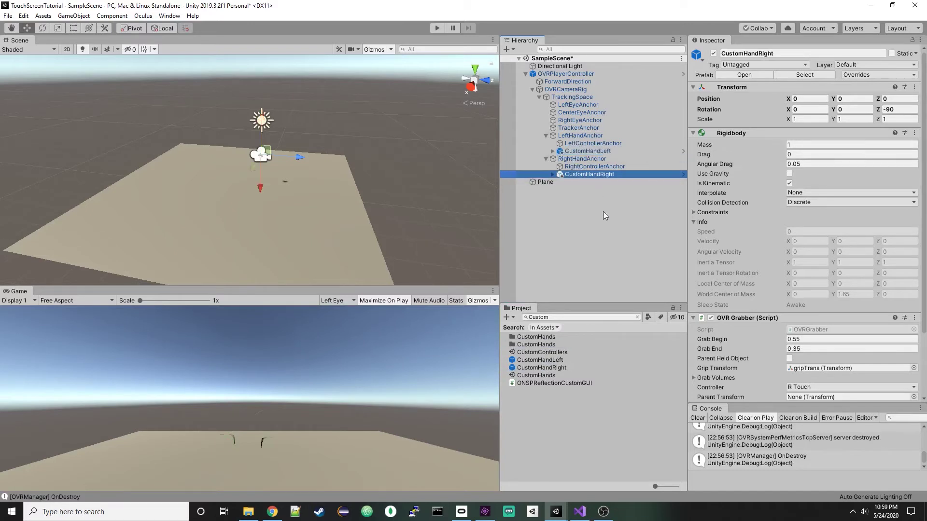
pyautogui.click(595, 153)
# Step: Drag TrackingSpace into the OVR Grabber Parent Transform field of CustomHandLeft and CustomHandRight
pyautogui.scroll(-4, 852, 212)
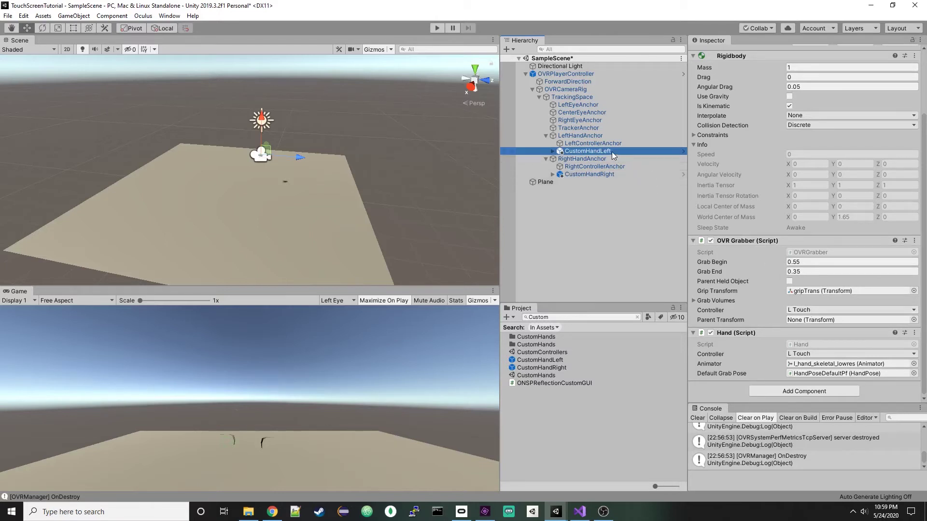
pyautogui.moveTo(612, 151); pyautogui.dragTo(804, 326)
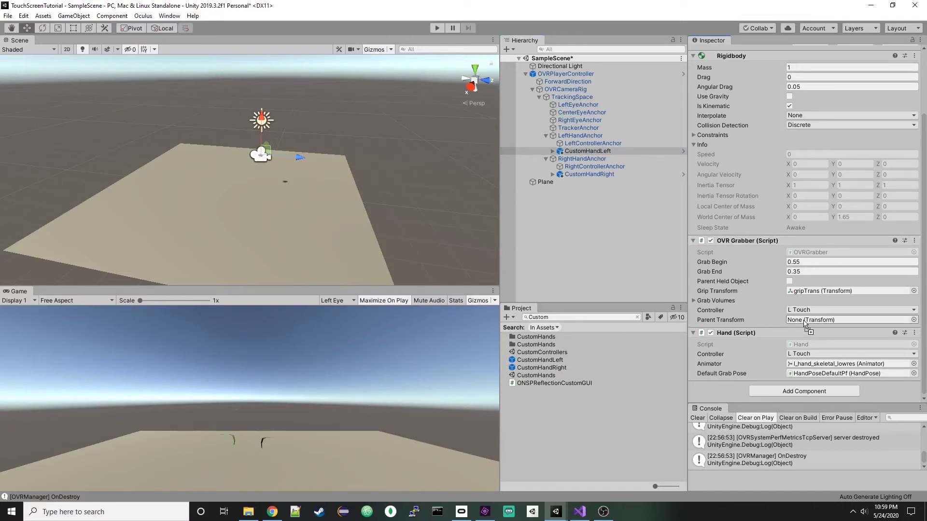
pyautogui.moveTo(804, 324); pyautogui.dragTo(804, 324)
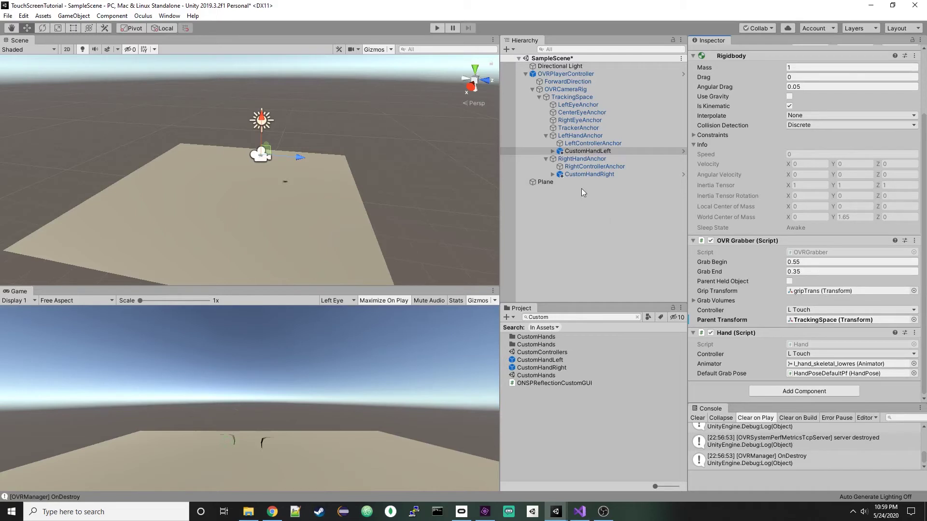
pyautogui.click(587, 174)
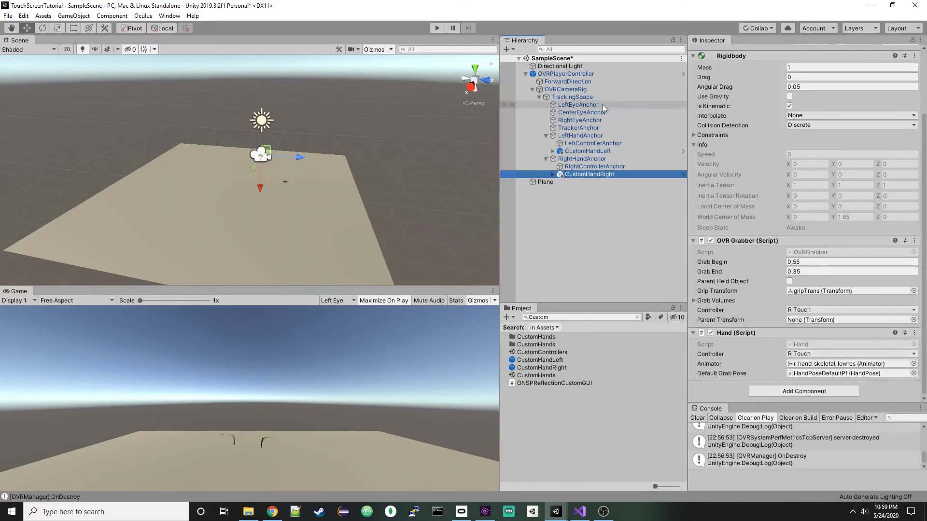
pyautogui.moveTo(584, 97); pyautogui.dragTo(806, 320)
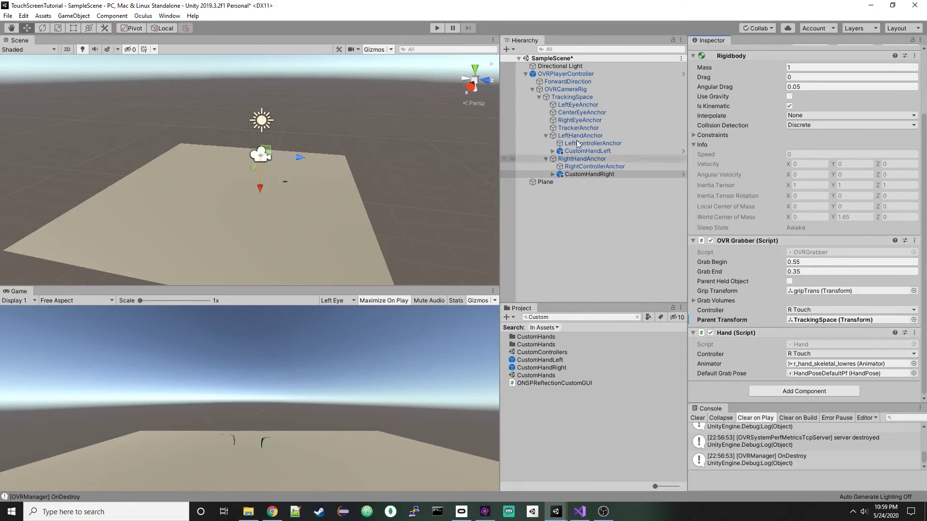
# Step: Play-test the scene to check both custom hands, then open the Oculus menu
pyautogui.click(437, 28)
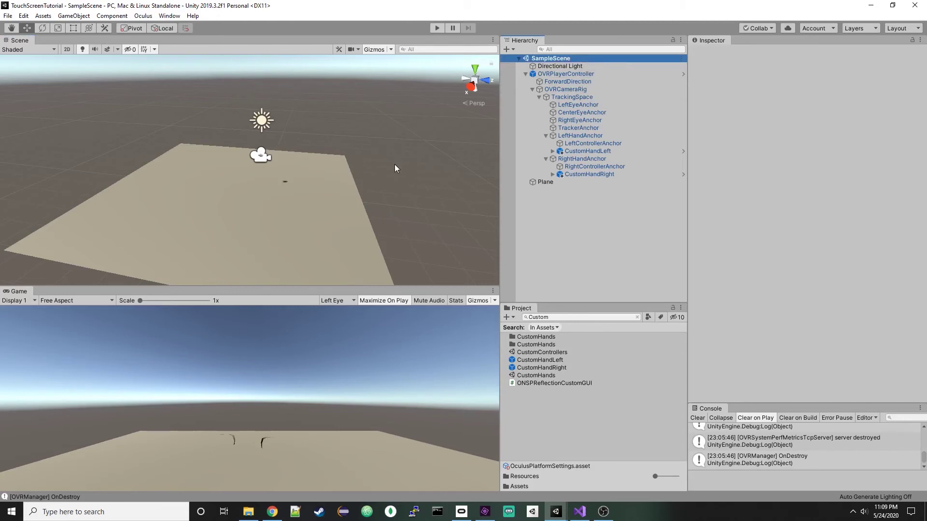
pyautogui.click(142, 16)
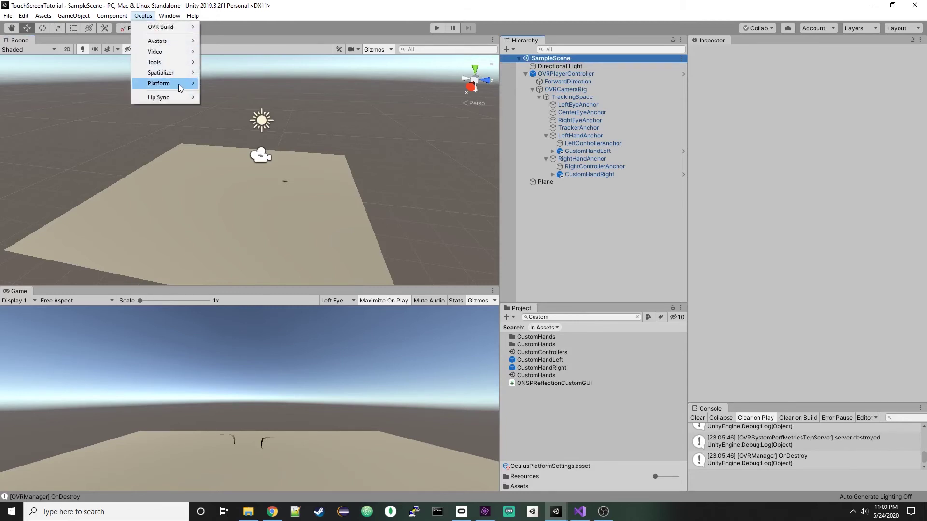
# Step: Open the Oculus Platform settings and launch the Oculus developer dashboard to find the app
pyautogui.click(215, 85)
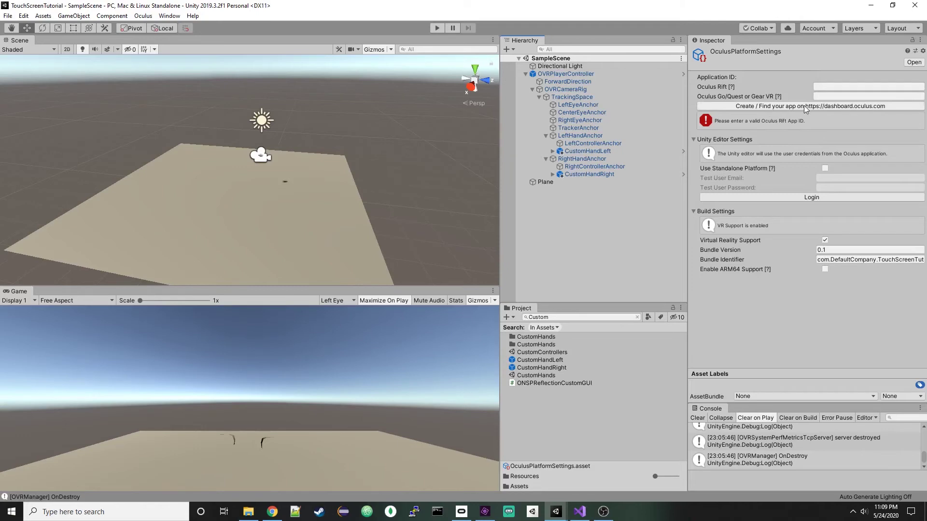
pyautogui.click(826, 106)
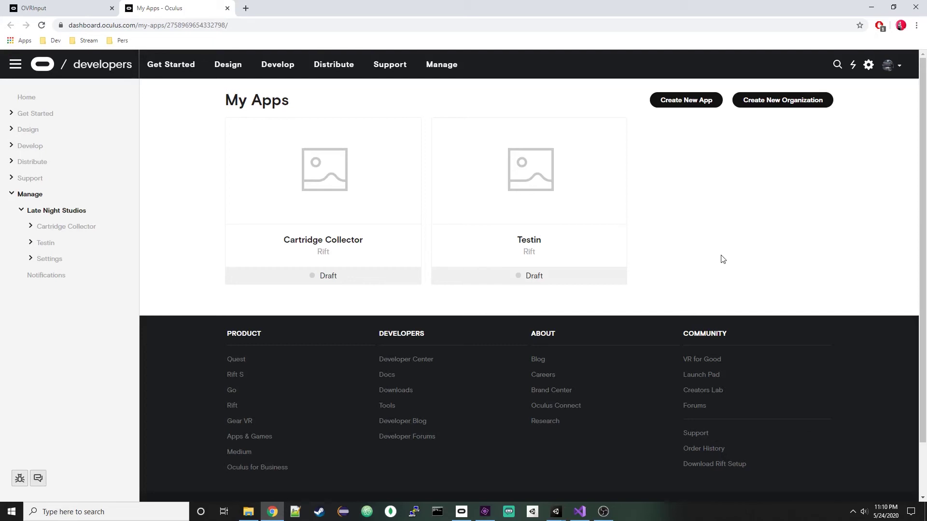
# Step: Check the Testin Rift app's options on the dashboard's My Apps page, then return to Unity
pyautogui.moveTo(602, 197)
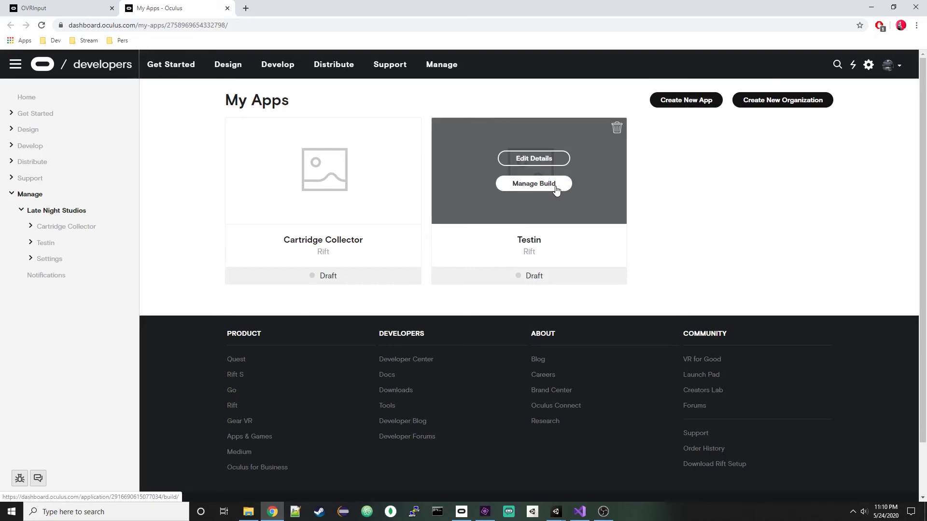
pyautogui.hotkey('alt', 'Tab')
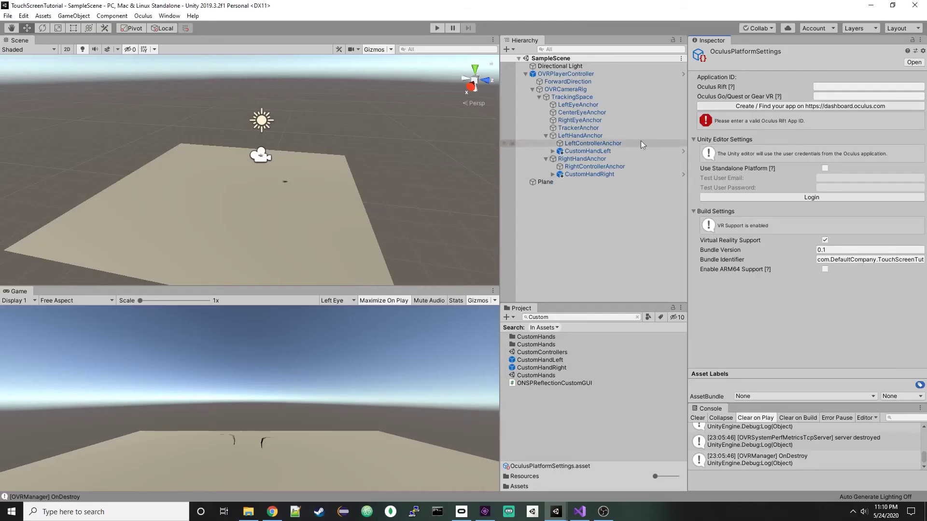
# Step: Select the Rift App ID field in Platform settings, then in the Oculus Avatar settings
pyautogui.click(820, 85)
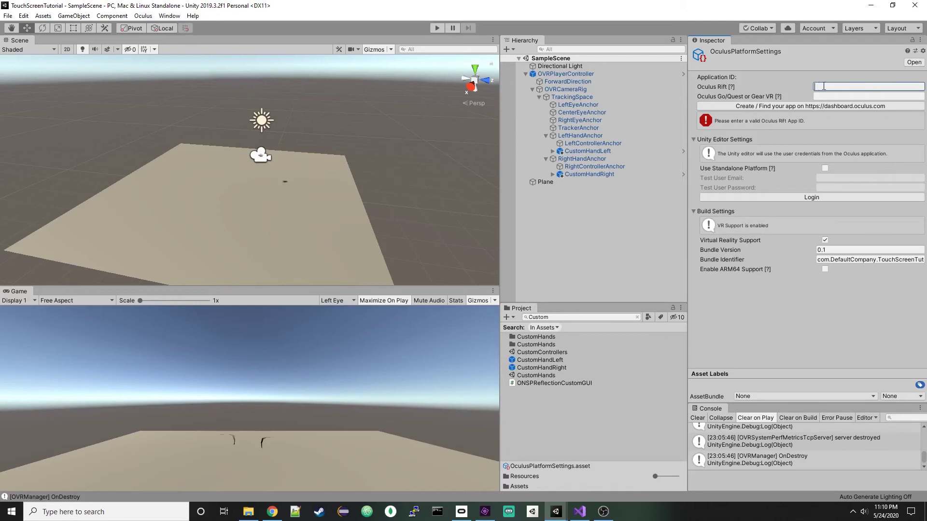
pyautogui.click(143, 15)
pyautogui.moveTo(168, 45)
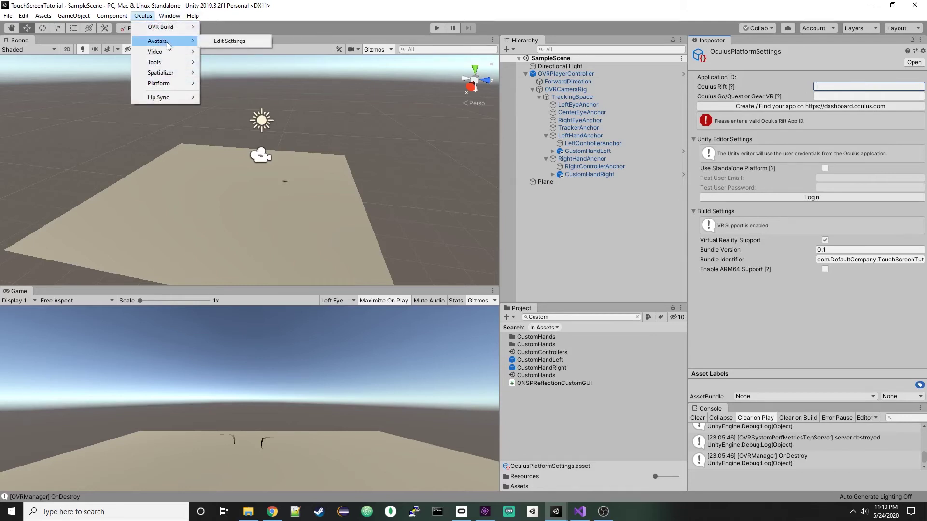
pyautogui.click(225, 41)
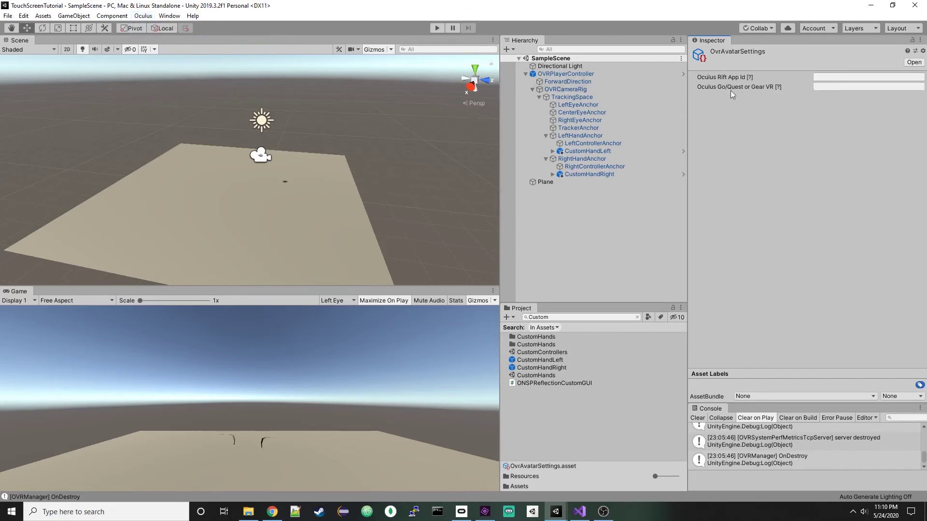
pyautogui.click(837, 77)
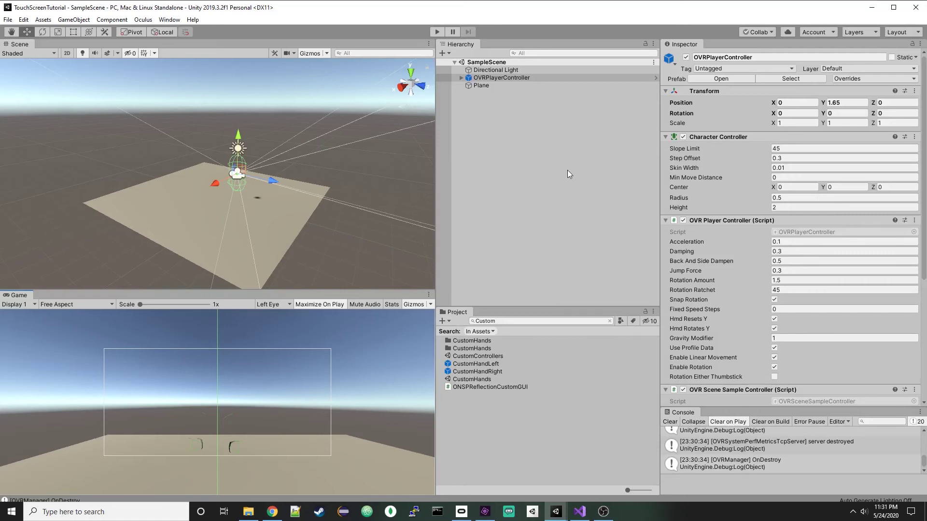
# Step: Move the OVRPlayerController back to Z -2.8 and add a 3D Cube to the scene
pyautogui.keyDown('alt'); pyautogui.moveTo(244, 193); pyautogui.dragTo(230, 174); pyautogui.keyUp('alt')
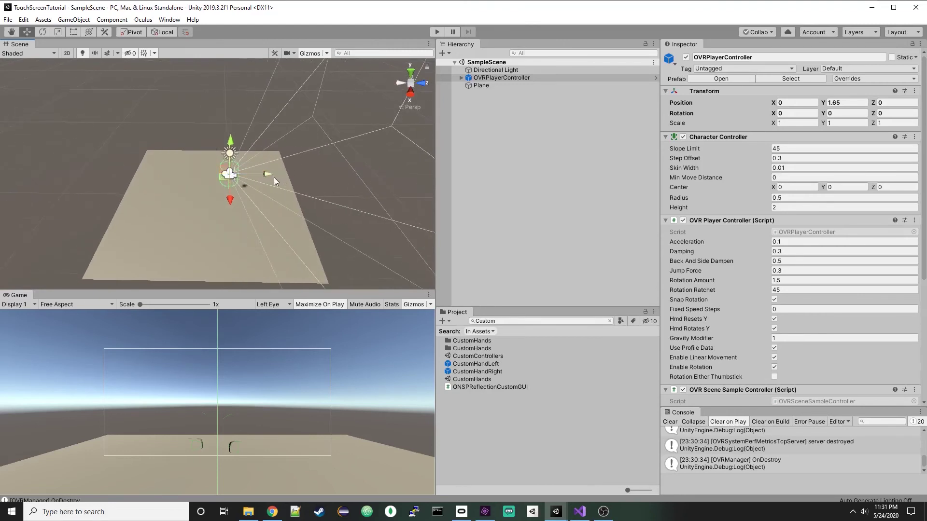
pyautogui.moveTo(267, 174); pyautogui.dragTo(216, 175)
pyautogui.rightClick(495, 110)
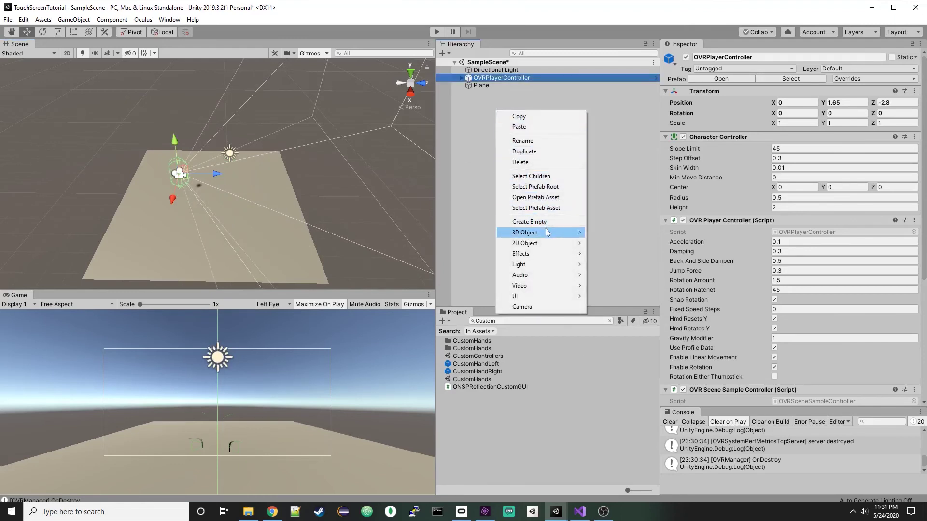
pyautogui.moveTo(540, 232)
pyautogui.click(609, 233)
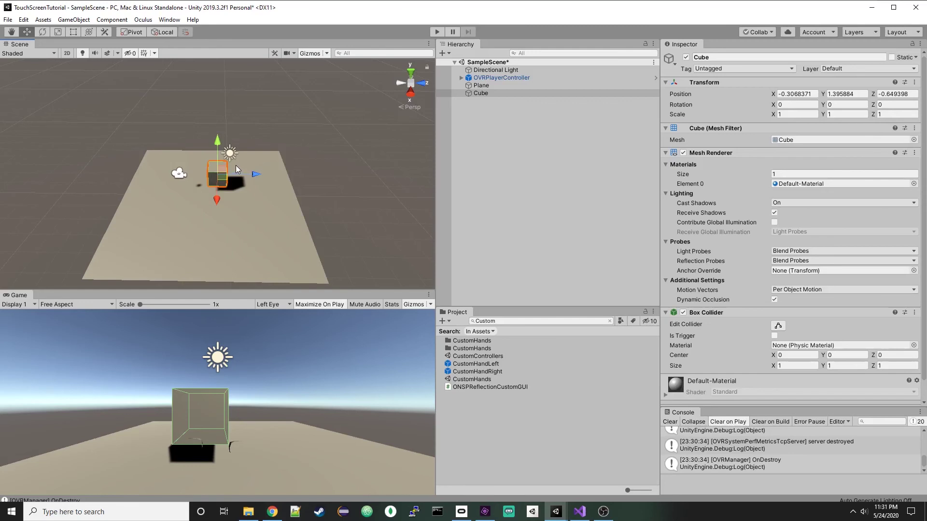
# Step: Slide the cube along Z to 1.81, undoing a trial raise and a rotation
pyautogui.press('e')
pyautogui.press('r')
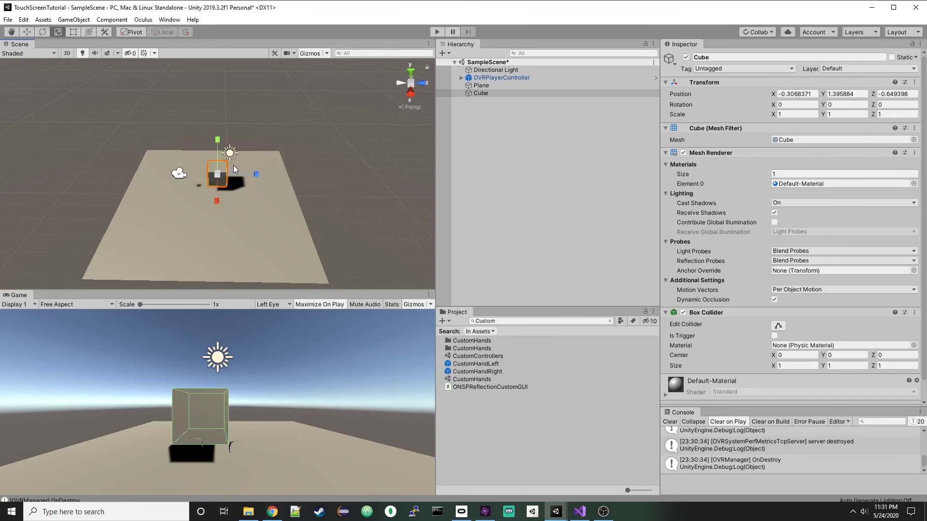
pyautogui.press('w')
pyautogui.moveTo(255, 173); pyautogui.dragTo(245, 210)
pyautogui.moveTo(242, 163); pyautogui.dragTo(243, 154)
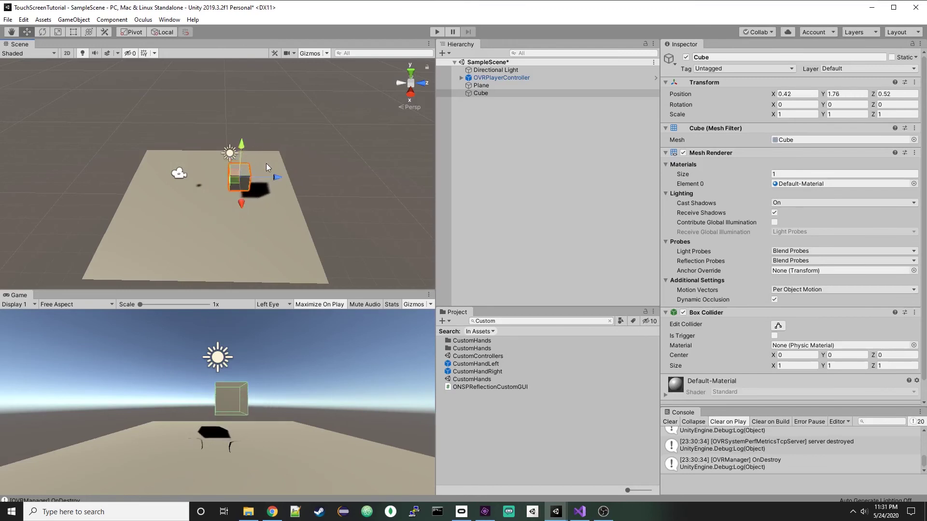
pyautogui.hotkey('ctrl', 'z')
pyautogui.hotkey('ctrl', 'z')
pyautogui.press('e')
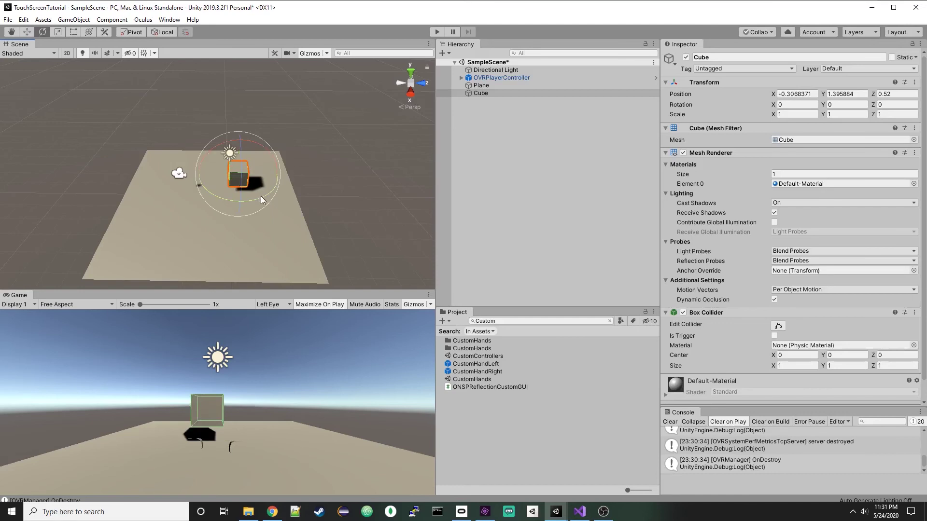
pyautogui.moveTo(261, 196); pyautogui.dragTo(251, 176)
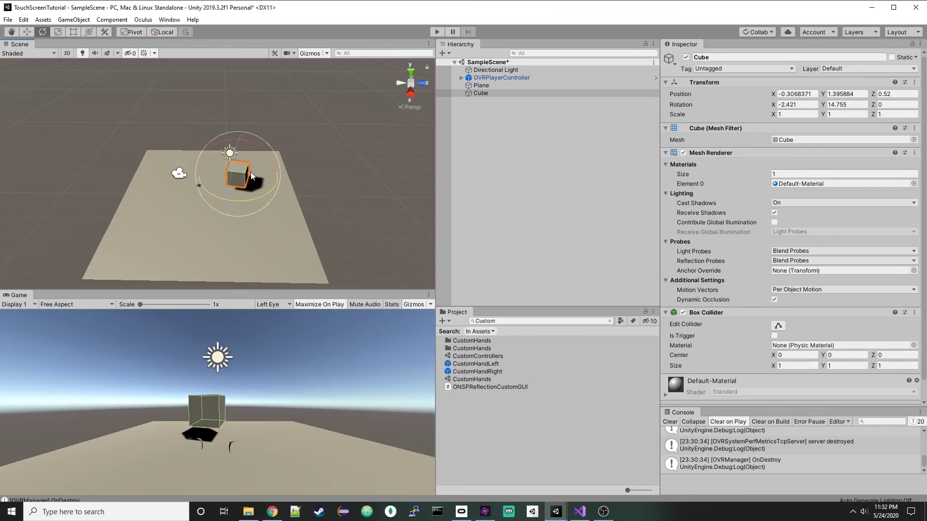
pyautogui.hotkey('ctrl', 'z')
# Step: Scale the cube uniformly to 2.2864
pyautogui.press('r')
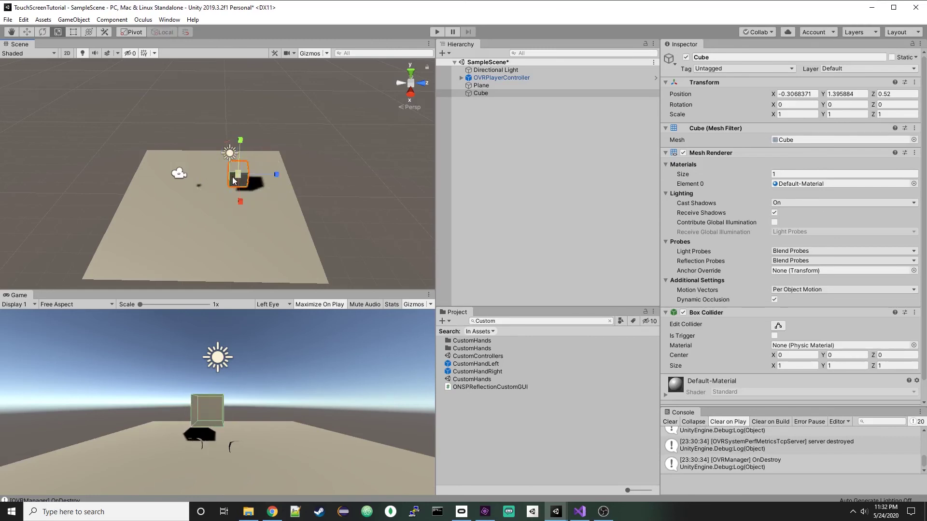
pyautogui.moveTo(240, 178); pyautogui.dragTo(244, 137)
pyautogui.press('w')
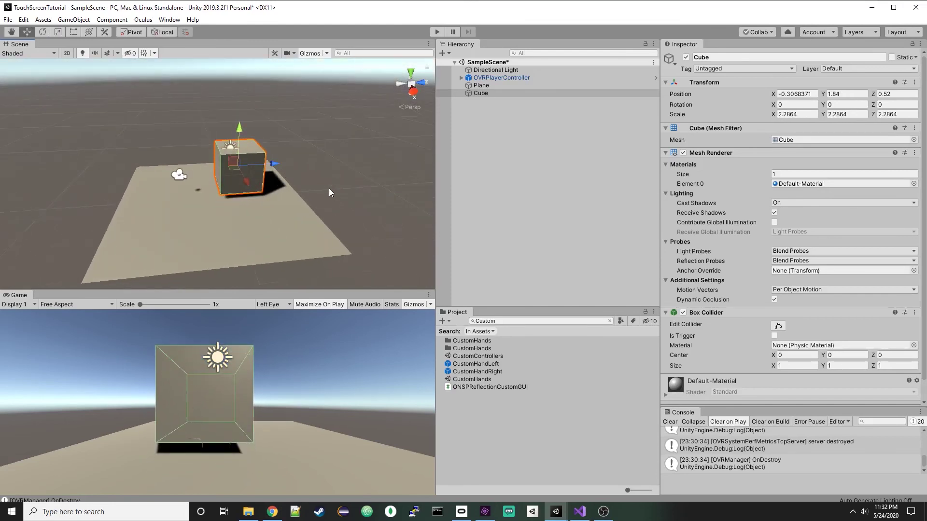
pyautogui.scroll(-2, 796, 256)
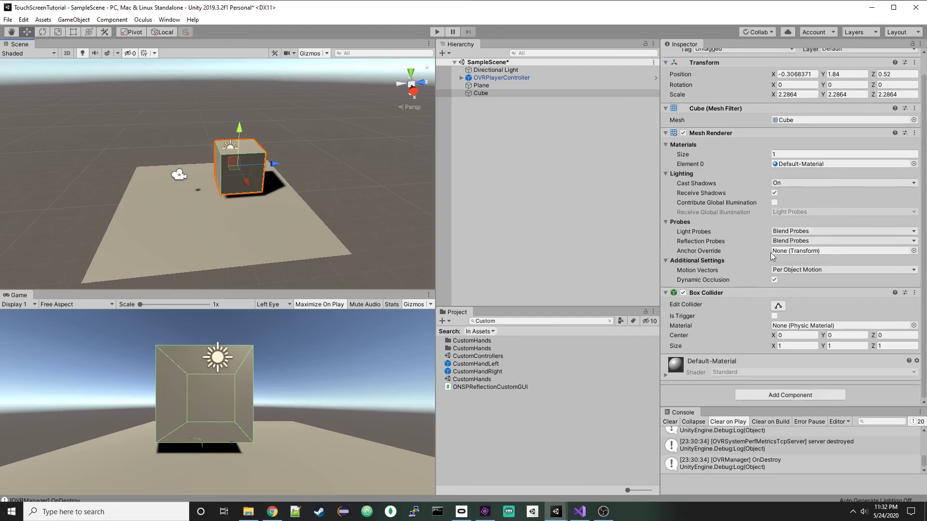
# Step: Add a Rigidbody component to the Cube via a 'rig' search
pyautogui.click(786, 394)
pyautogui.write('rig')
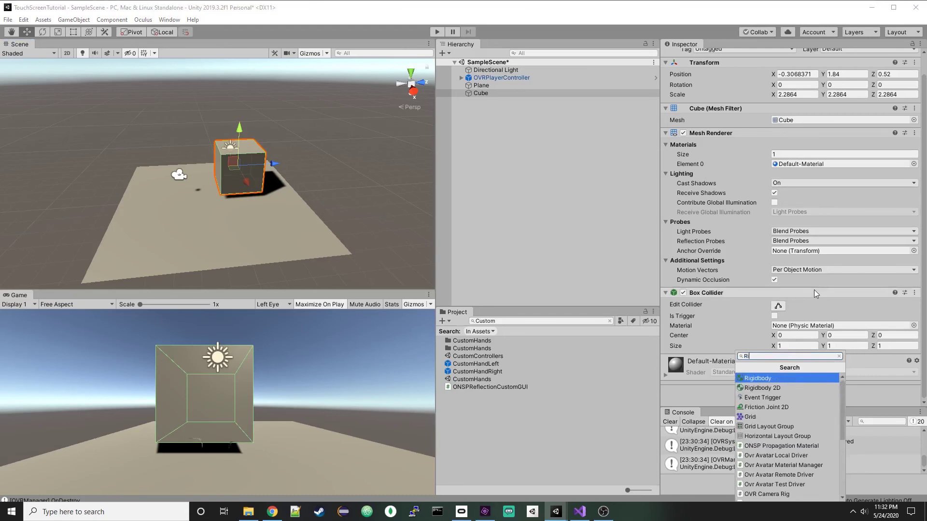
pyautogui.press('Return')
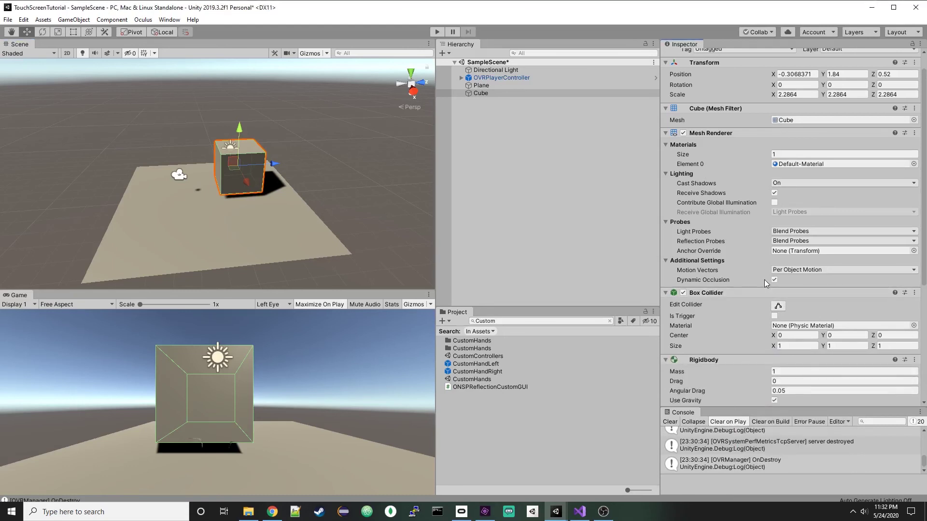
pyautogui.scroll(-5, 763, 279)
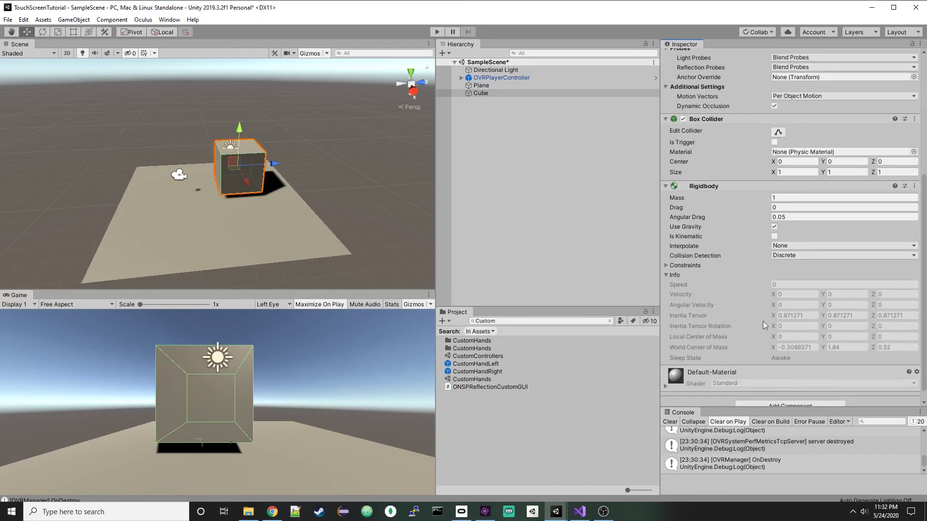
pyautogui.scroll(-1, 755, 383)
# Step: Add the OVR Grabbable script to the Cube via an 'OVRGr' search
pyautogui.click(764, 396)
pyautogui.write('OVRG')
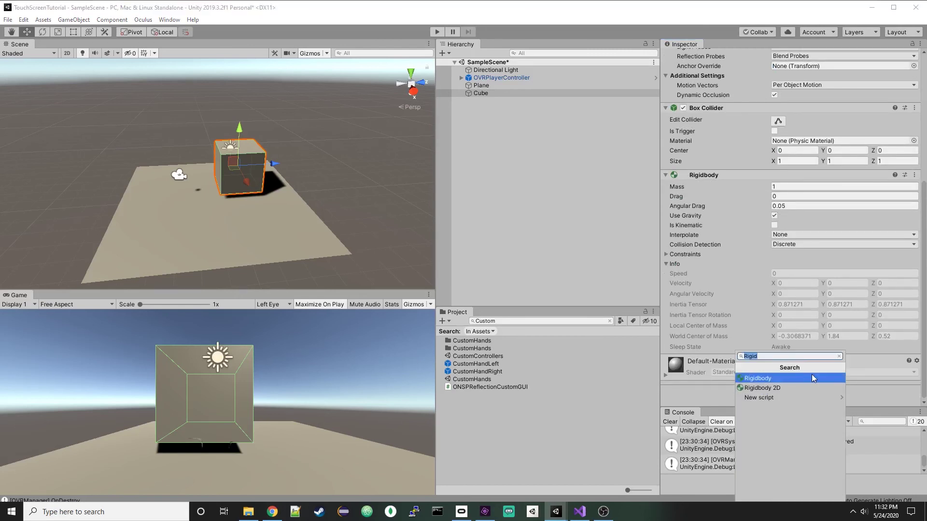
pyautogui.write('r')
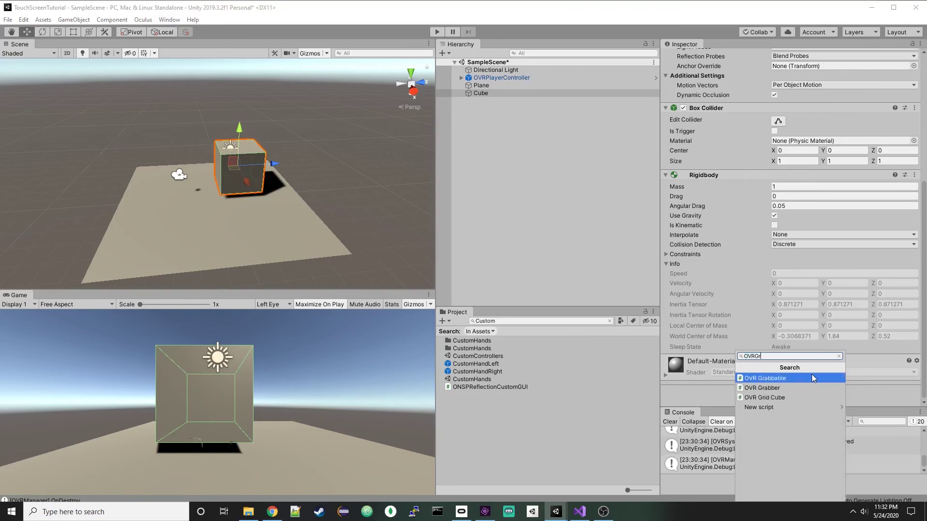
pyautogui.click(813, 377)
pyautogui.scroll(-3, 774, 323)
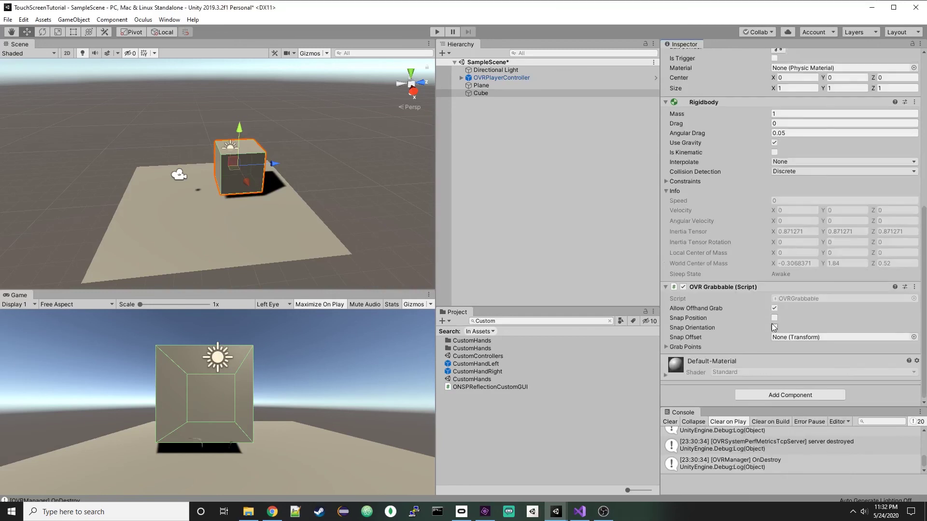